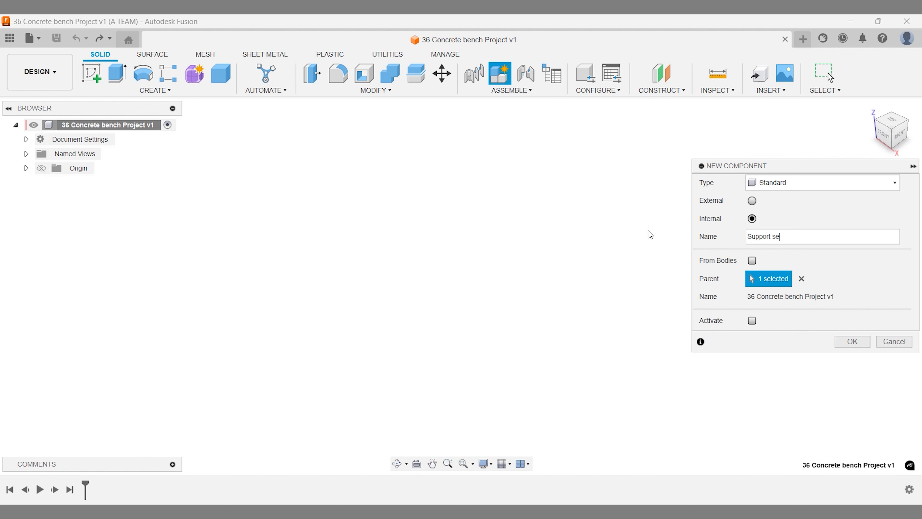
- Create the Support seat component, then add a second component named Support side
{"action": "key", "text": "Return"}
{"action": "right_click", "coordinate": [648, 231]}
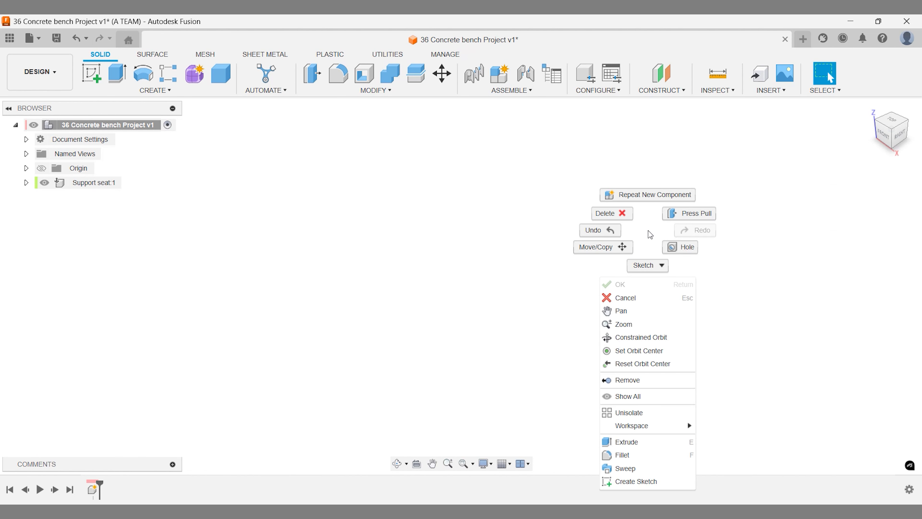
{"action": "left_click", "coordinate": [649, 196]}
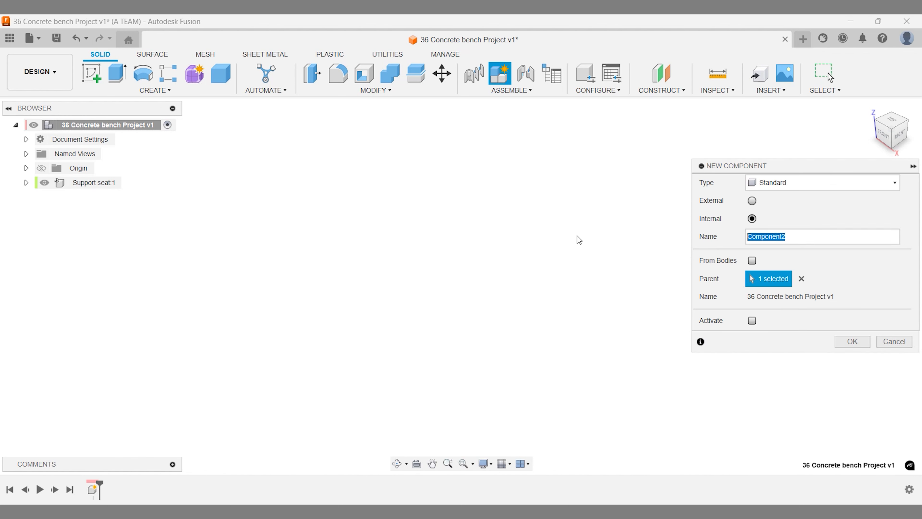
{"action": "type", "text": "Support side"}
{"action": "key", "text": "Return"}
- Add another new component named Seat
{"action": "right_click", "coordinate": [581, 236]}
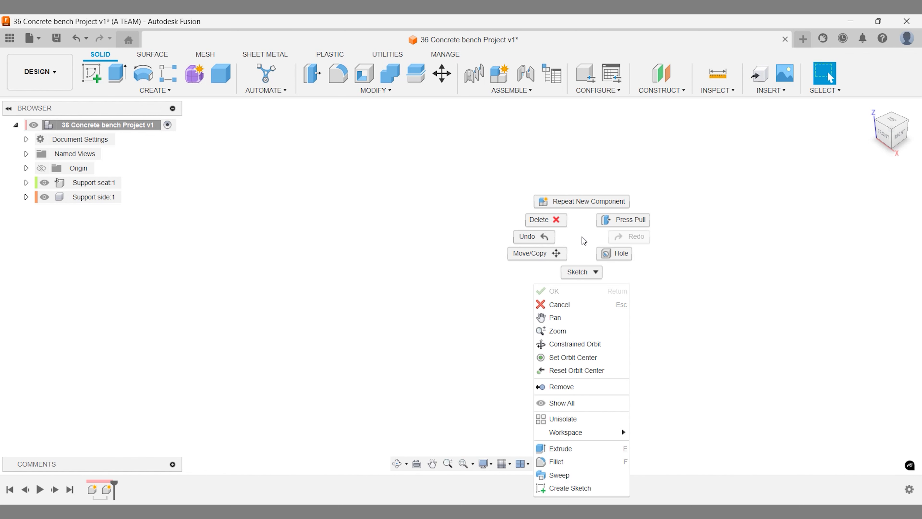
{"action": "left_click", "coordinate": [582, 202]}
{"action": "double_click", "coordinate": [796, 241]}
{"action": "type", "text": "Seat"}
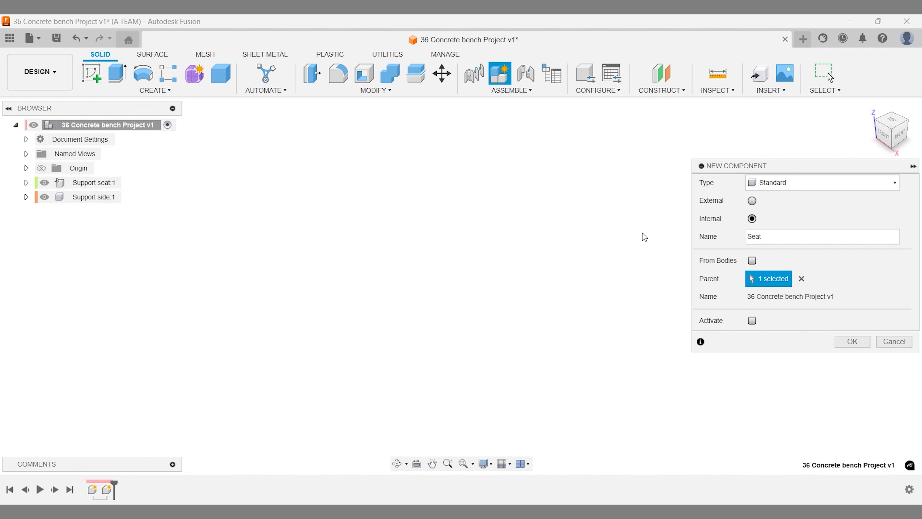
{"action": "key", "text": "Return"}
- Add a Foot component and make it the active component
{"action": "right_click", "coordinate": [643, 233]}
{"action": "left_click", "coordinate": [647, 205]}
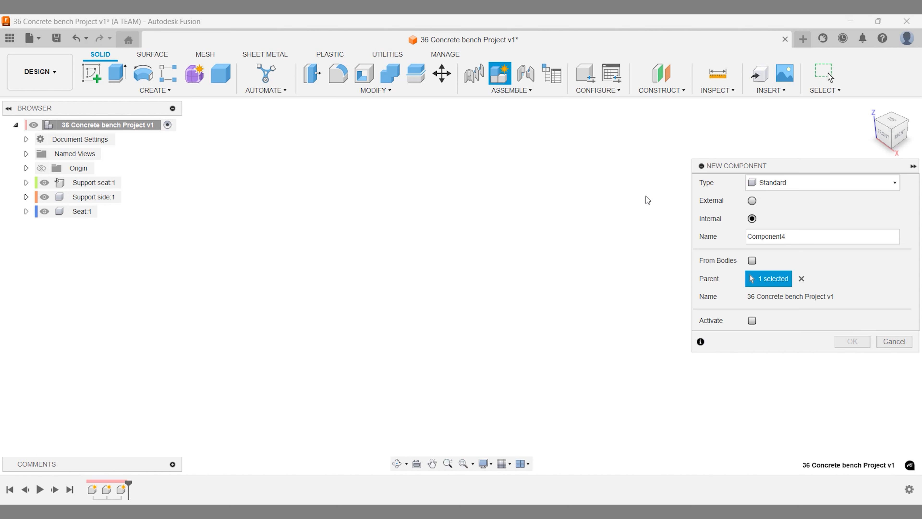
{"action": "double_click", "coordinate": [758, 230]}
{"action": "type", "text": "Foot"}
{"action": "key", "text": "Return"}
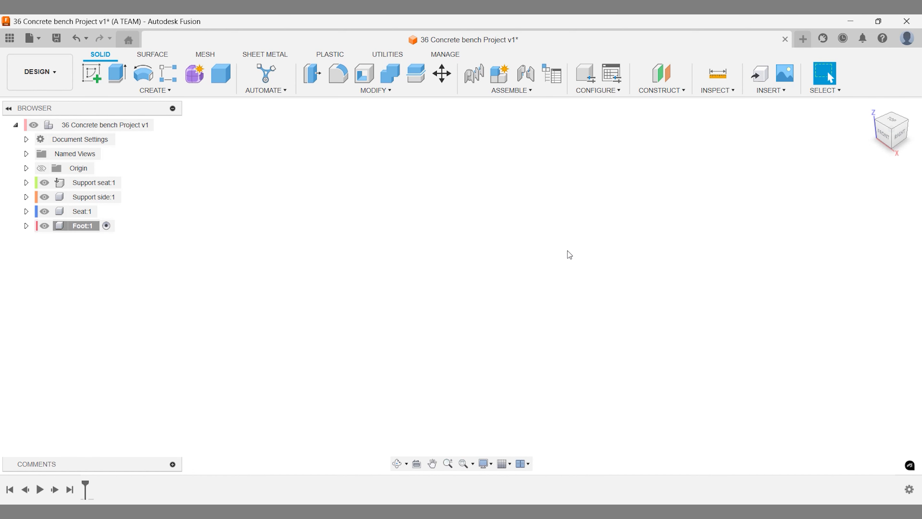
- Start a sketch on the front plane and draw a 450 mm square from the origin
{"action": "left_click", "coordinate": [91, 73]}
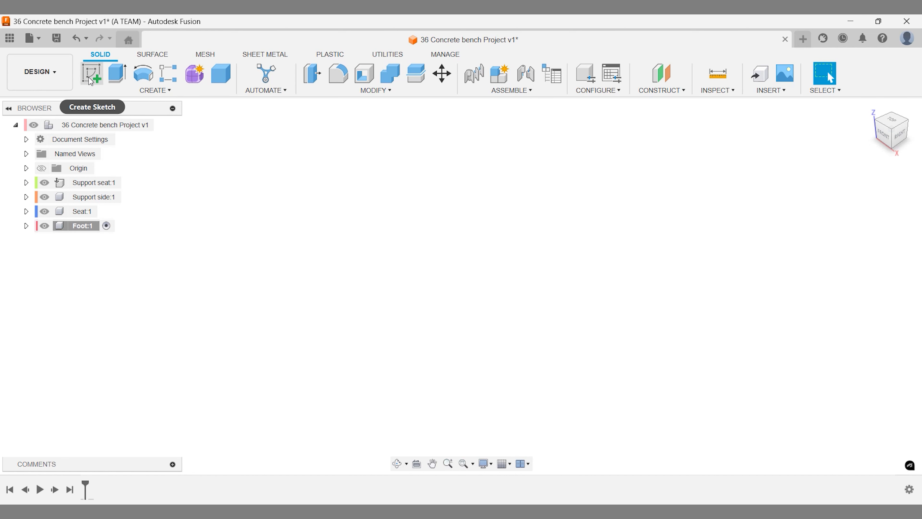
{"action": "left_click", "coordinate": [467, 273]}
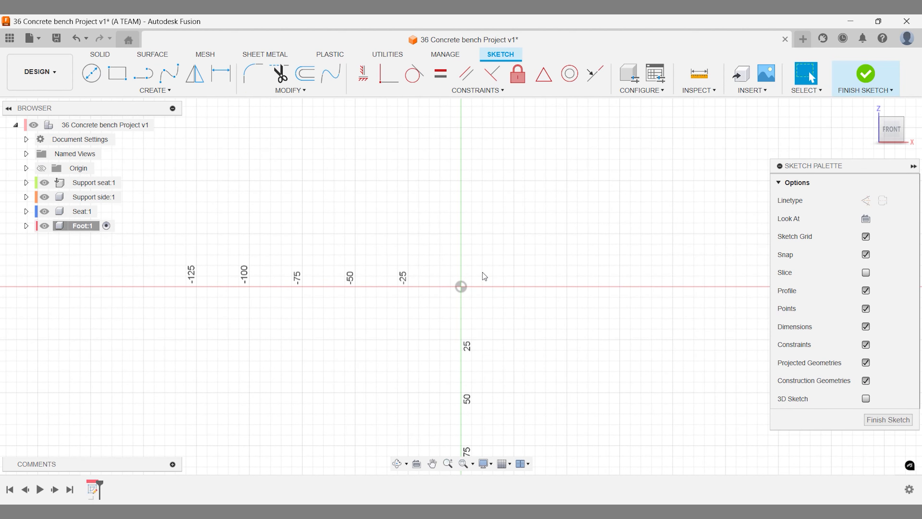
{"action": "key", "text": "r"}
{"action": "left_click", "coordinate": [461, 287]}
{"action": "type", "text": "450"}
{"action": "key", "text": "Tab"}
{"action": "type", "text": "400"}
{"action": "key", "text": "Return"}
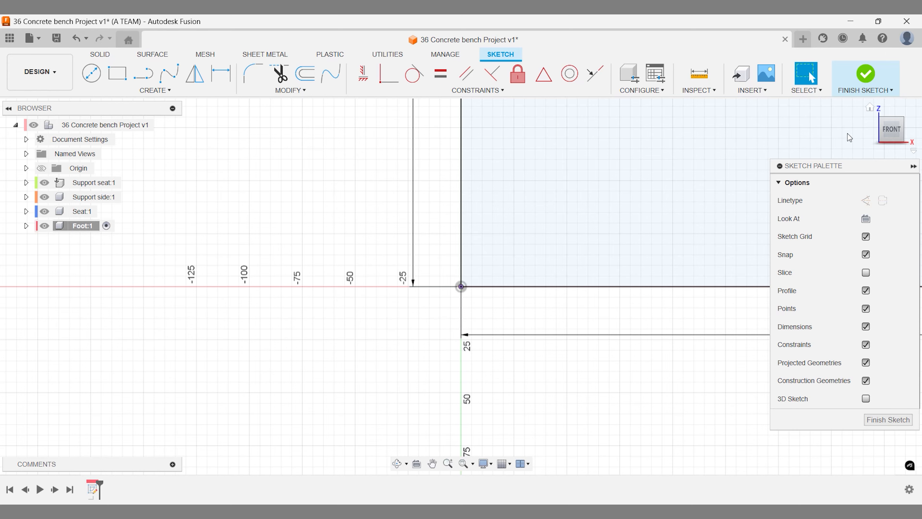
- Draw a three-sided notch cutting down into the square's top edge
{"action": "left_click", "coordinate": [869, 107]}
{"action": "left_click", "coordinate": [885, 136]}
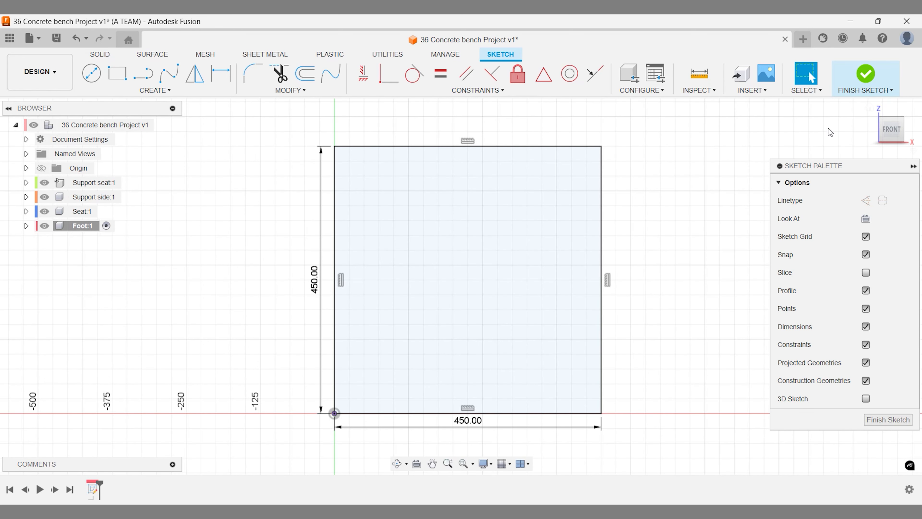
{"action": "key", "text": "l"}
{"action": "left_click", "coordinate": [409, 146]}
{"action": "left_click", "coordinate": [409, 191]}
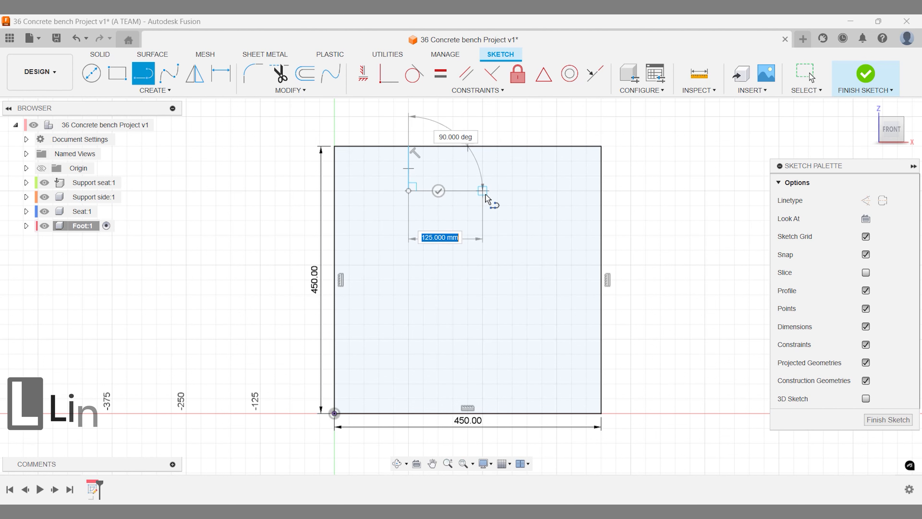
{"action": "left_click", "coordinate": [482, 190]}
{"action": "left_click", "coordinate": [483, 146]}
- Dimension the notch 125 mm from the right edge, linking the left offset to match
{"action": "key", "text": "d"}
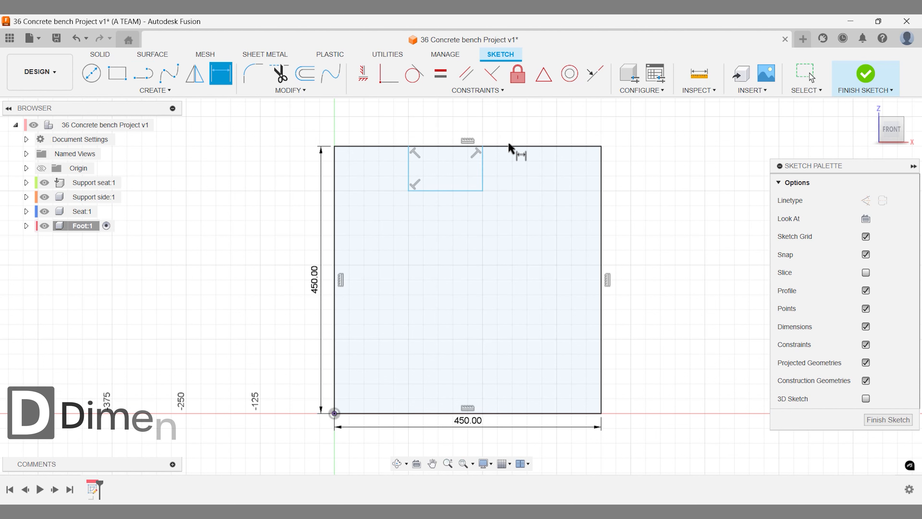
{"action": "left_click", "coordinate": [483, 174]}
{"action": "left_click", "coordinate": [603, 178]}
{"action": "left_click", "coordinate": [630, 175]}
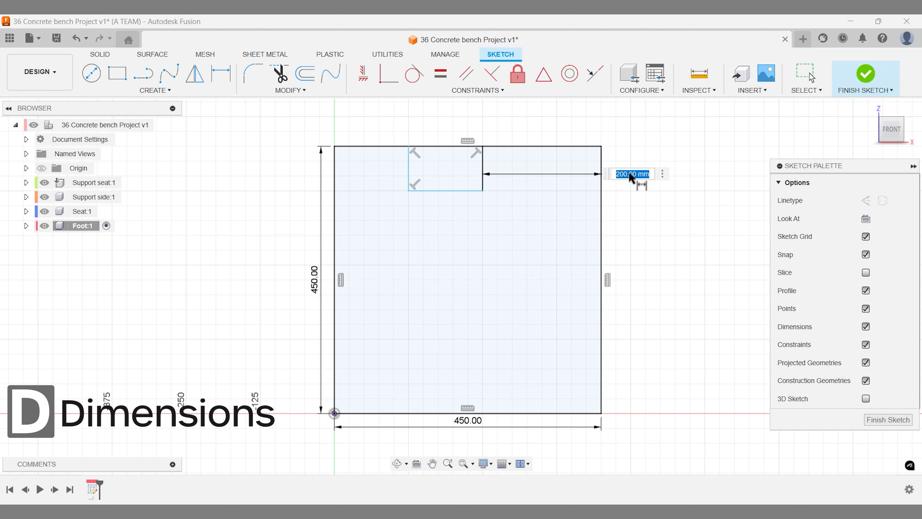
{"action": "type", "text": "125"}
{"action": "key", "text": "Return"}
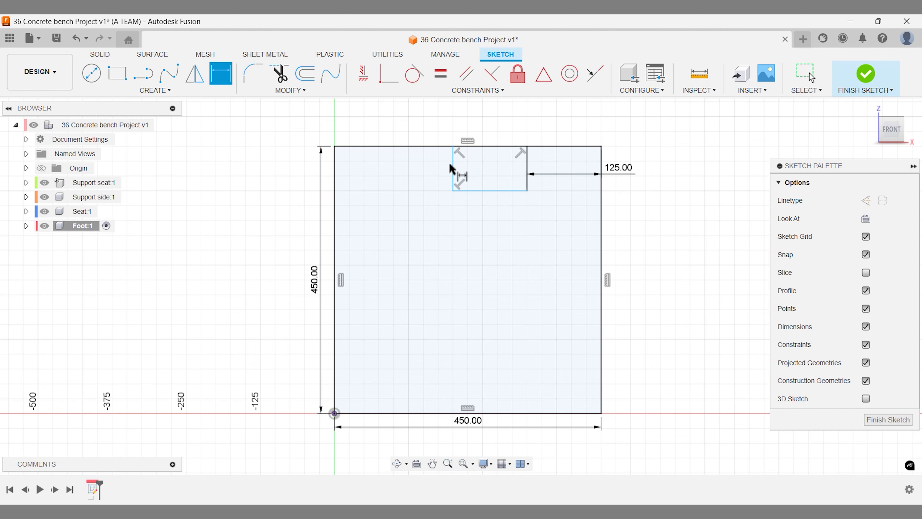
{"action": "left_click", "coordinate": [454, 174]}
{"action": "left_click", "coordinate": [336, 174]}
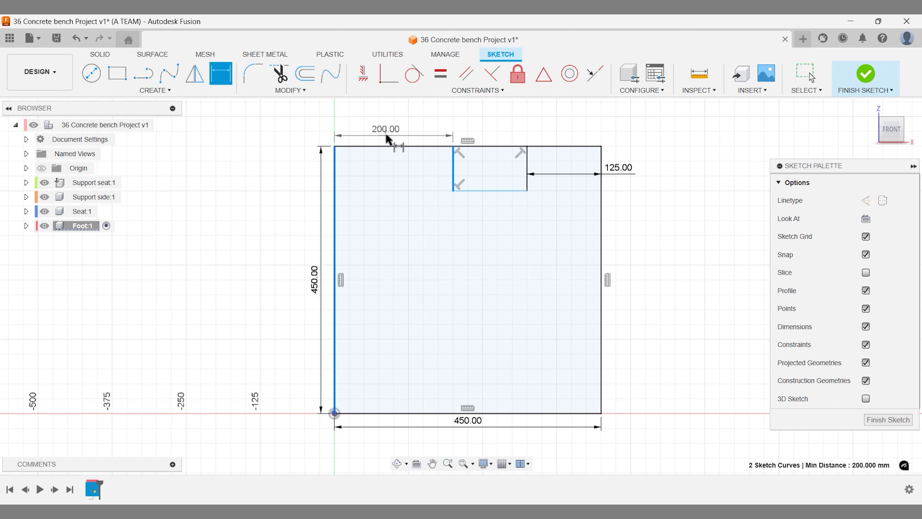
{"action": "left_click", "coordinate": [386, 138]}
{"action": "left_click", "coordinate": [632, 173]}
{"action": "key", "text": "Return"}
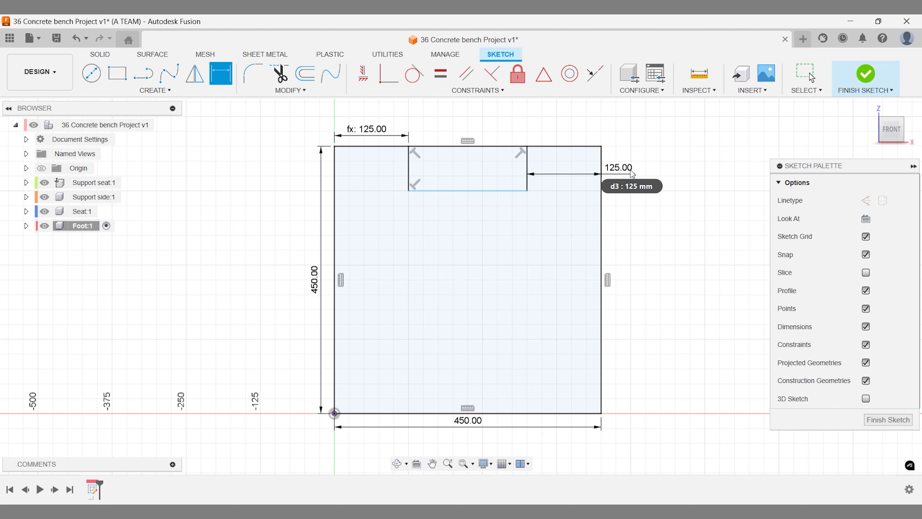
- Set the notch depth to 75 mm below the top edge
{"action": "left_click", "coordinate": [487, 191]}
{"action": "left_click", "coordinate": [470, 146]}
{"action": "left_click", "coordinate": [481, 127]}
{"action": "key", "text": "Return"}
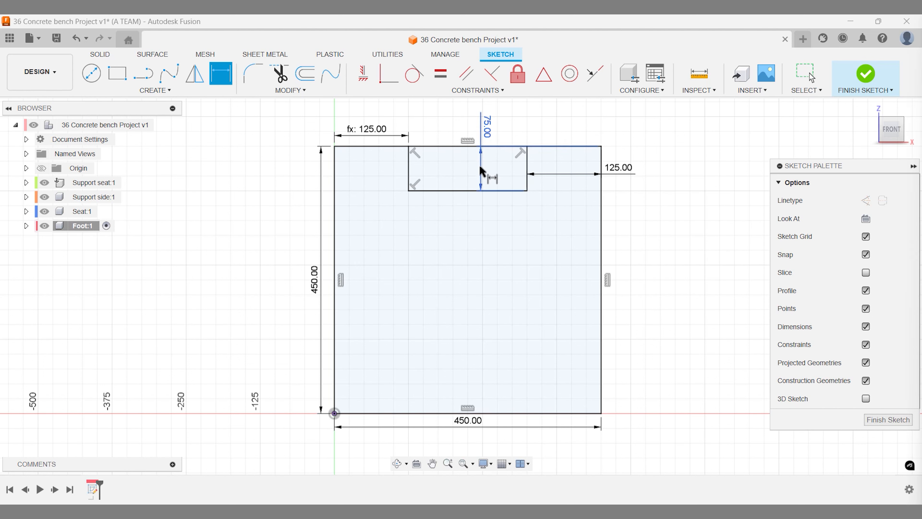
- Draw a matching three-sided notch rising from the square's bottom edge
{"action": "key", "text": "l"}
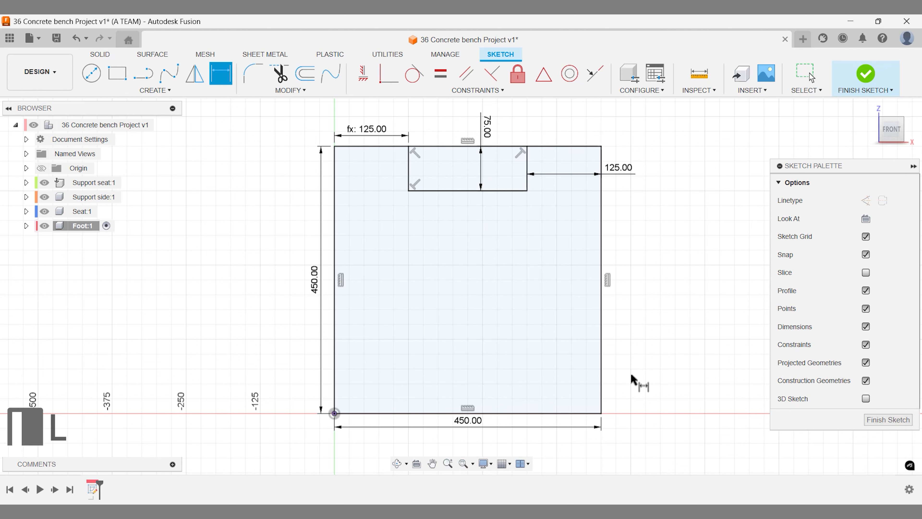
{"action": "left_click", "coordinate": [527, 412]}
{"action": "left_click", "coordinate": [527, 354]}
{"action": "left_click", "coordinate": [379, 354]}
{"action": "left_click", "coordinate": [378, 413]}
- Link the lower notch's right and left offsets to the 125 mm value
{"action": "key", "text": "d"}
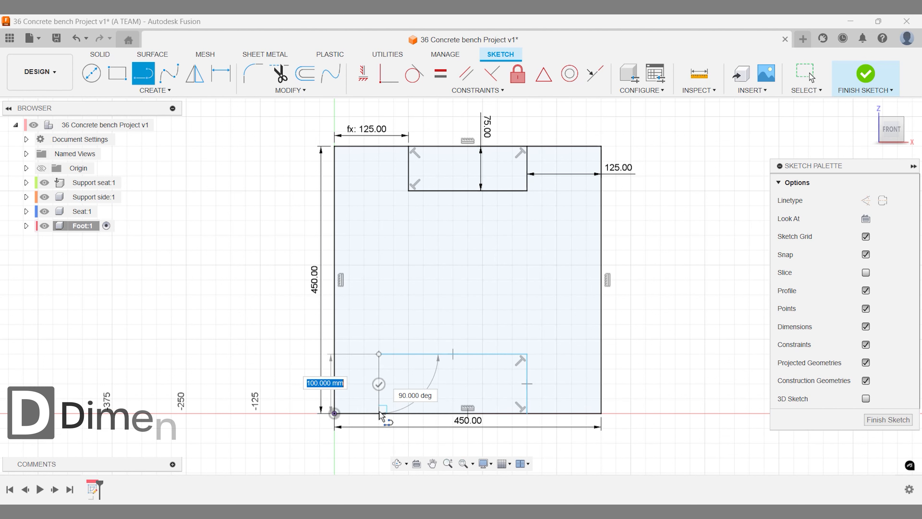
{"action": "left_click", "coordinate": [527, 381]}
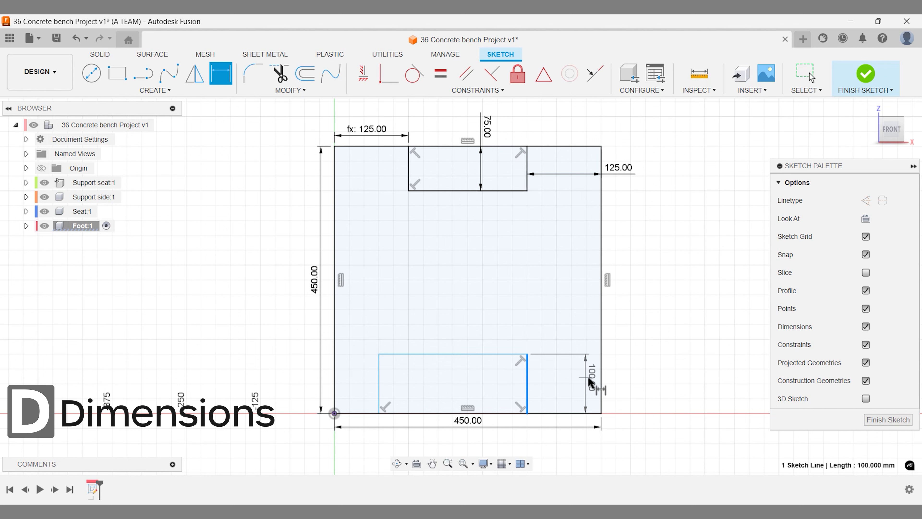
{"action": "left_click", "coordinate": [600, 378]}
{"action": "left_click", "coordinate": [619, 379]}
{"action": "left_click", "coordinate": [613, 167]}
{"action": "key", "text": "Return"}
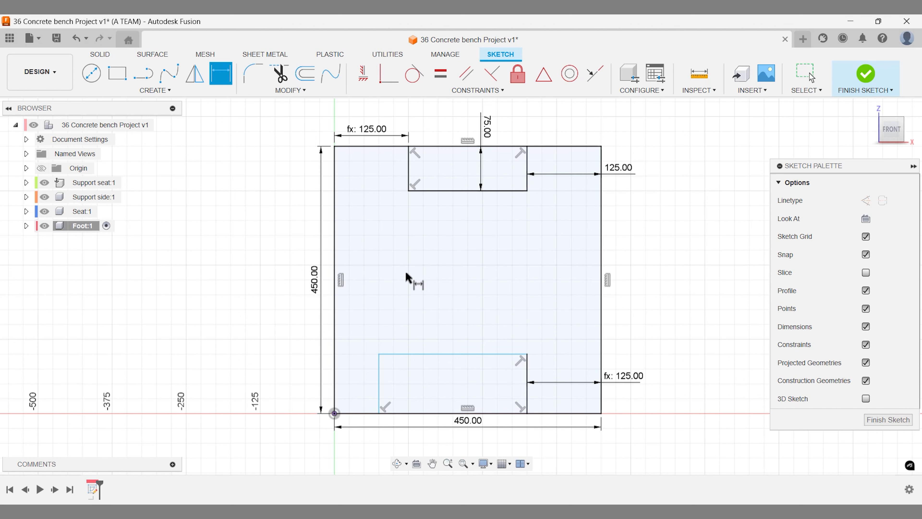
{"action": "left_click", "coordinate": [379, 376]}
{"action": "left_click", "coordinate": [334, 371]}
{"action": "left_click", "coordinate": [304, 372]}
{"action": "left_click", "coordinate": [618, 168]}
{"action": "key", "text": "Return"}
- Set a 250 mm gap between the upper and lower notches
{"action": "left_click", "coordinate": [474, 354]}
{"action": "left_click", "coordinate": [473, 191]}
{"action": "left_click", "coordinate": [543, 276]}
{"action": "type", "text": "250"}
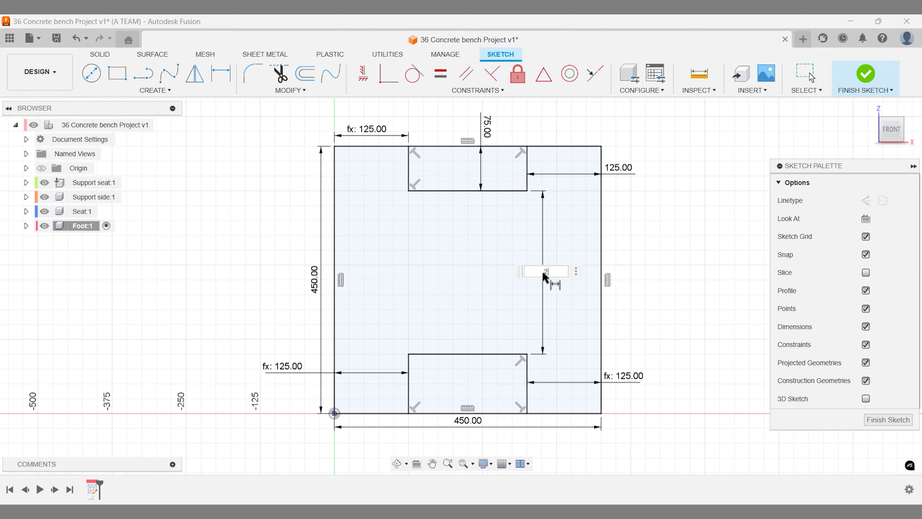
{"action": "key", "text": "Return"}
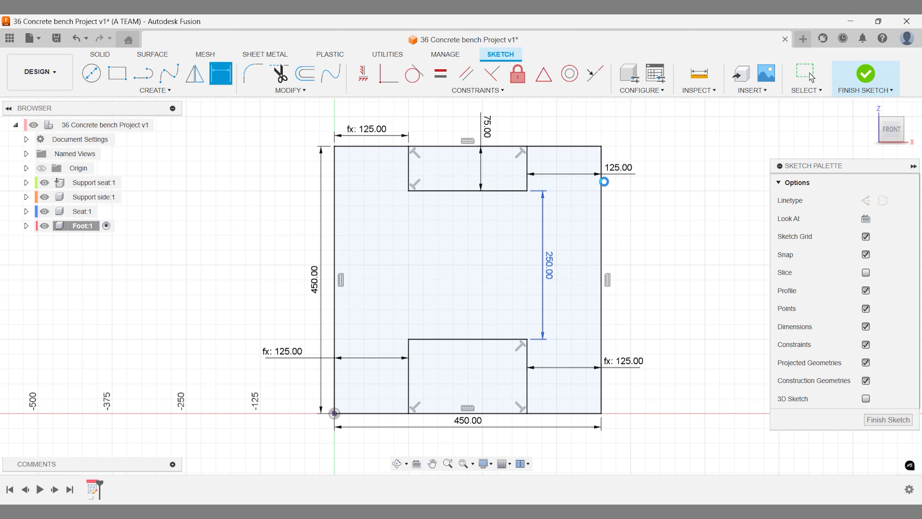
{"action": "key", "text": "Escape"}
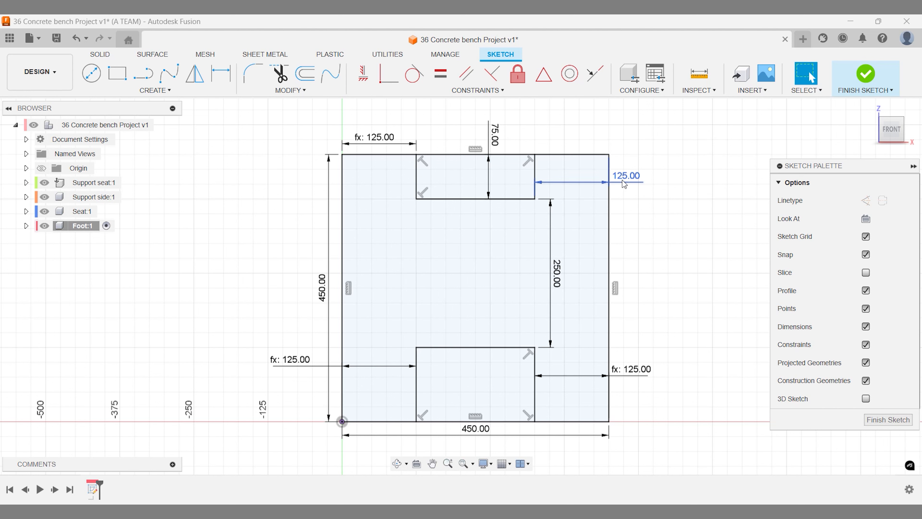
- Test the shared notch offset at 100 and 75 mm, restore 125 mm, and finish the sketch
{"action": "double_click", "coordinate": [622, 180]}
{"action": "type", "text": "10"}
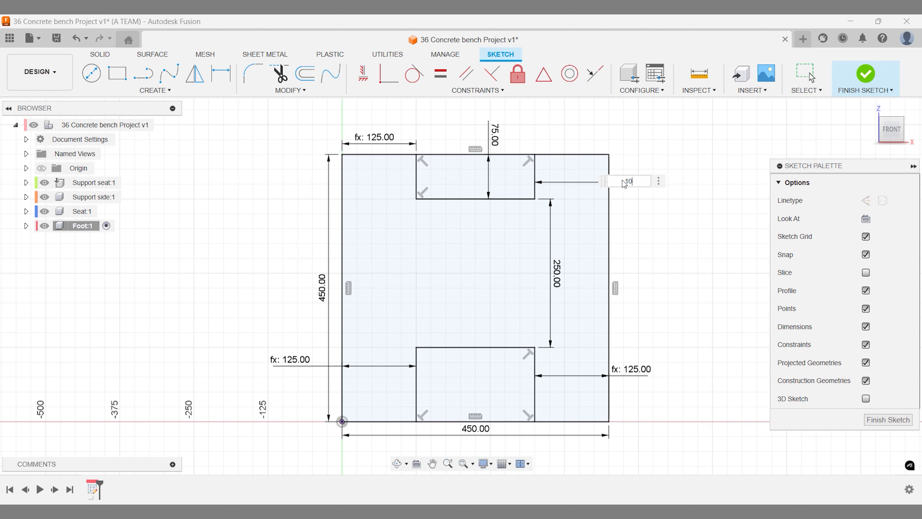
{"action": "type", "text": "0"}
{"action": "key", "text": "Return"}
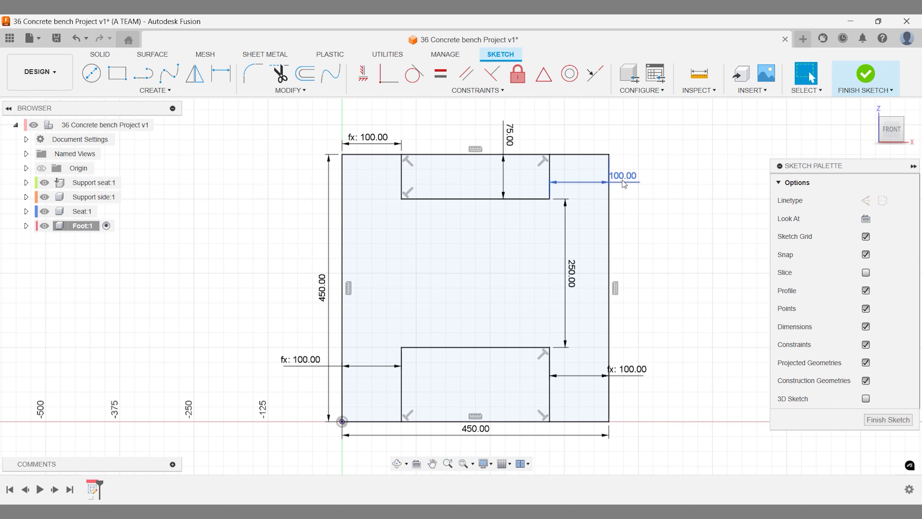
{"action": "double_click", "coordinate": [622, 180]}
{"action": "type", "text": "75"}
{"action": "key", "text": "Return"}
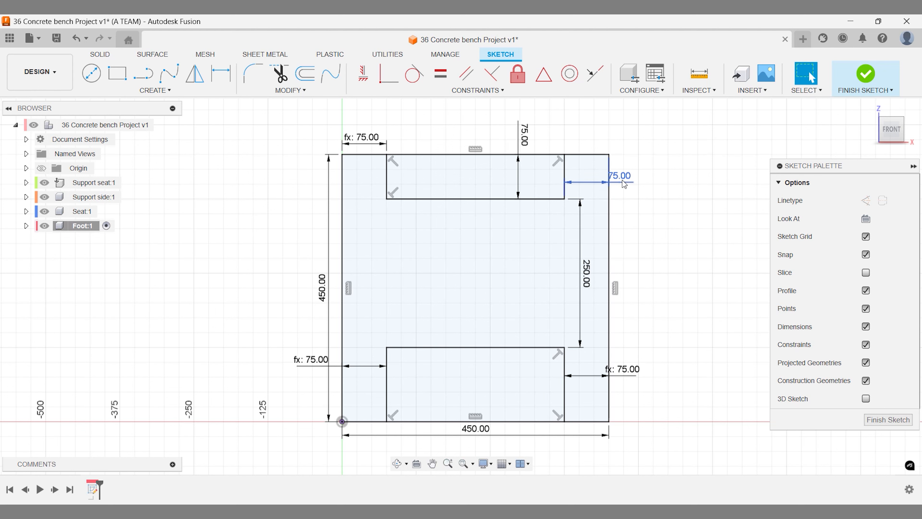
{"action": "double_click", "coordinate": [623, 183]}
{"action": "type", "text": "125"}
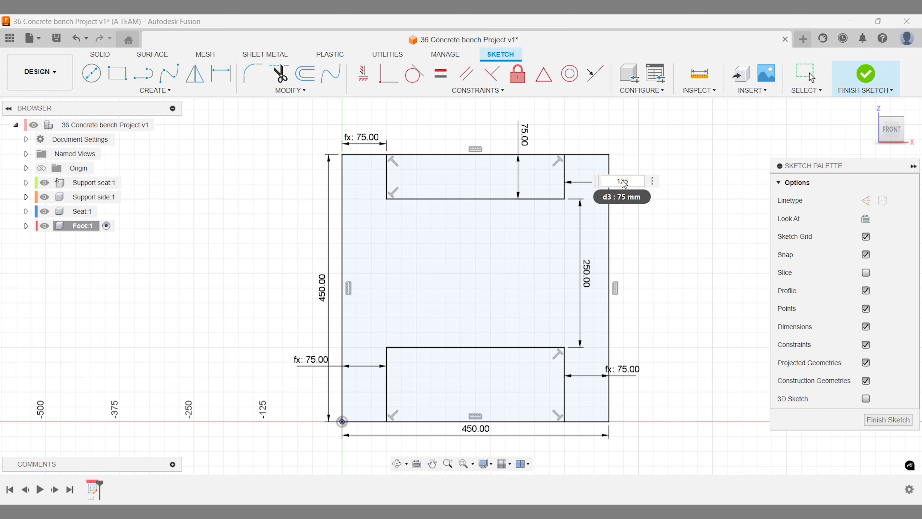
{"action": "key", "text": "Return"}
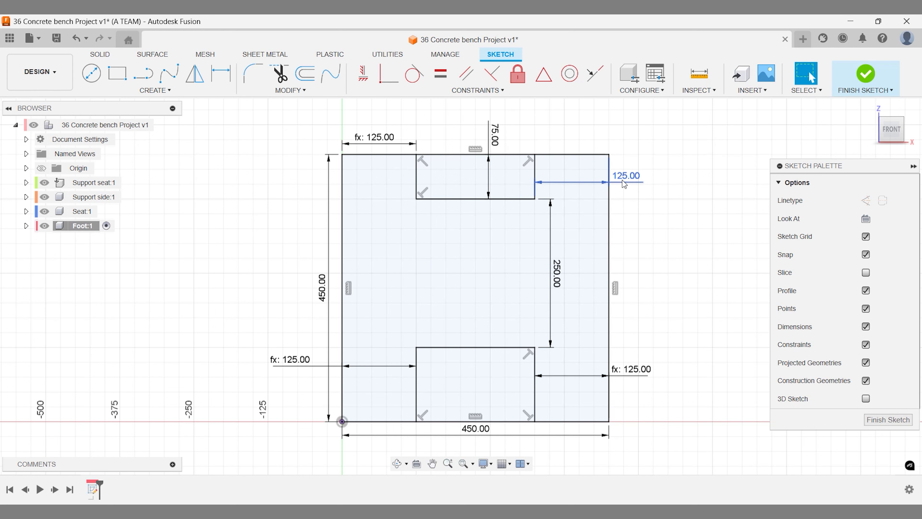
{"action": "key", "text": "e"}
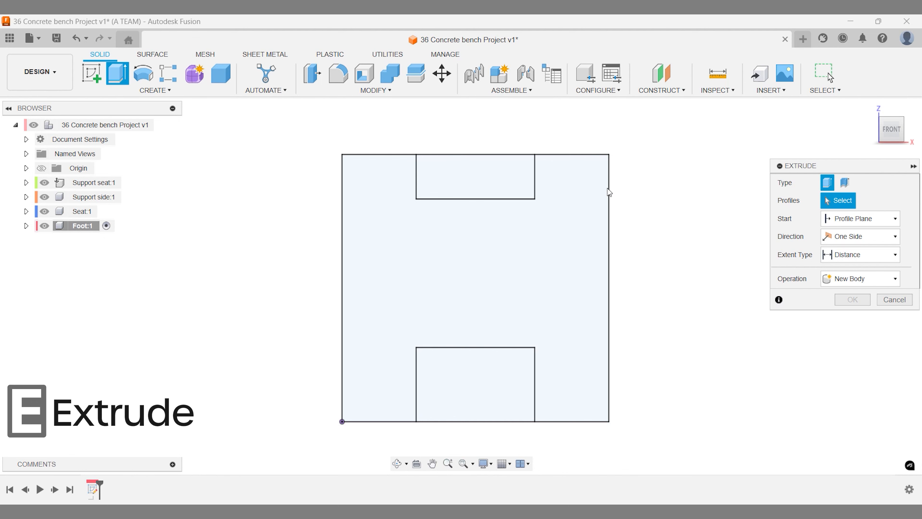
- Extrude the H-shaped profile 100 mm into a solid, then activate the top-level component
{"action": "left_click", "coordinate": [607, 188]}
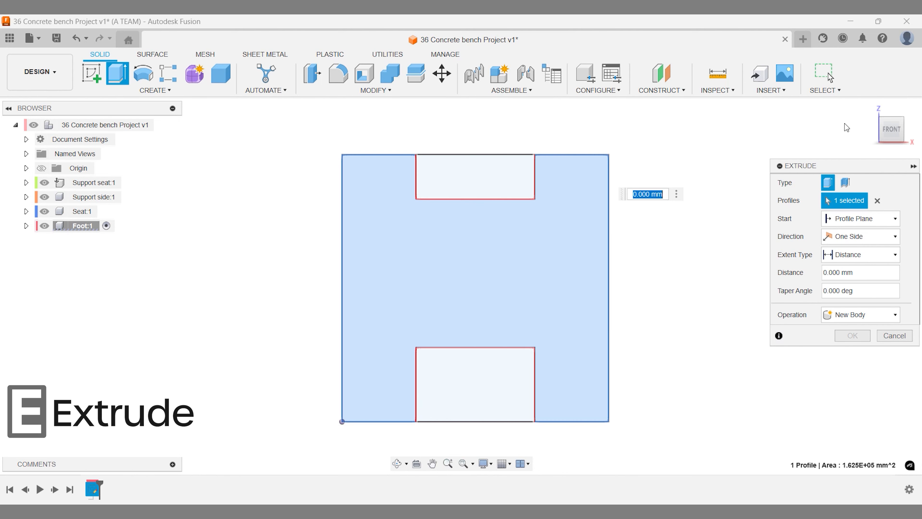
{"action": "left_click", "coordinate": [902, 118]}
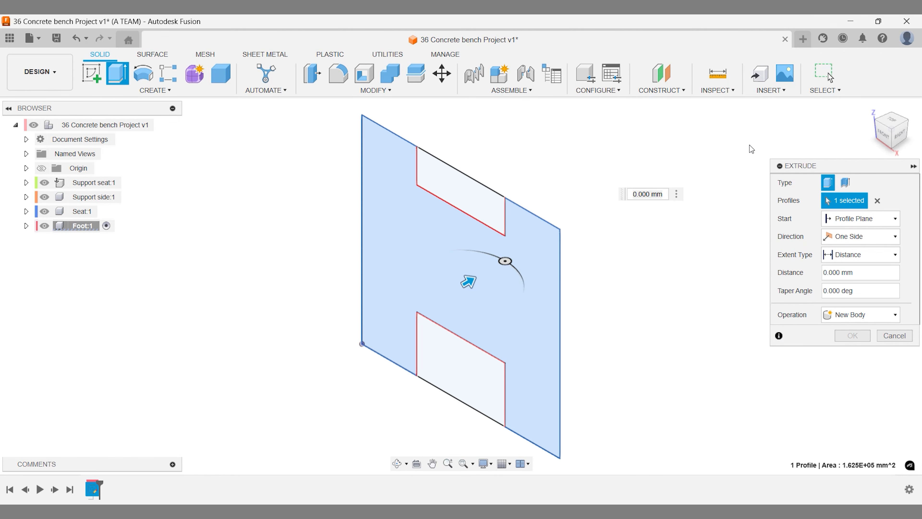
{"action": "left_click", "coordinate": [638, 195]}
{"action": "type", "text": "100"}
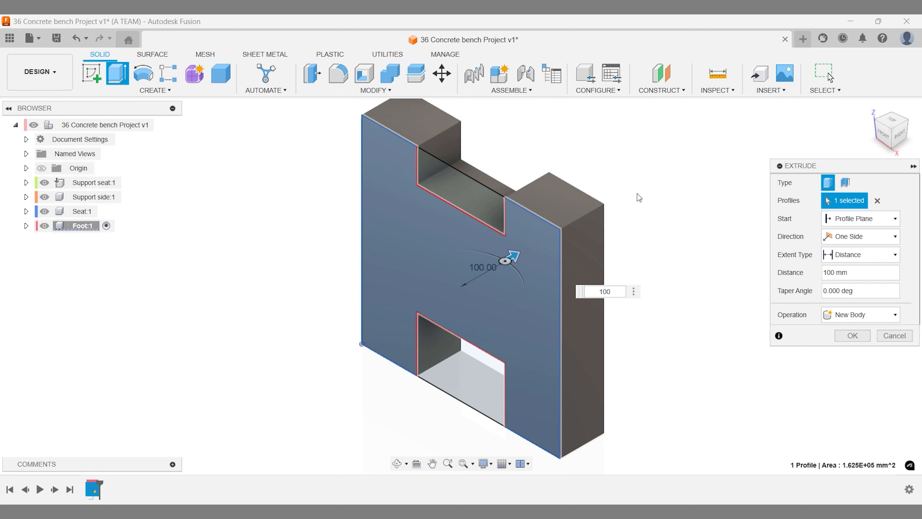
{"action": "key", "text": "Return"}
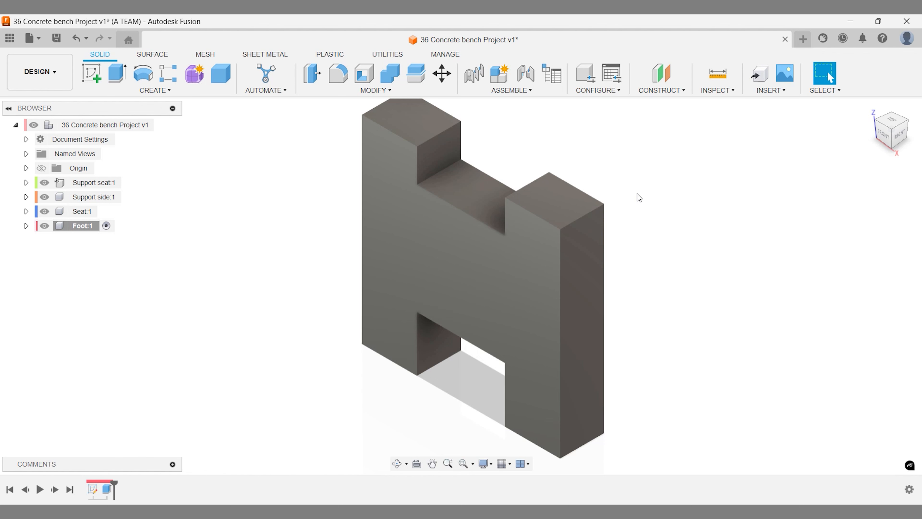
{"action": "left_click", "coordinate": [863, 111]}
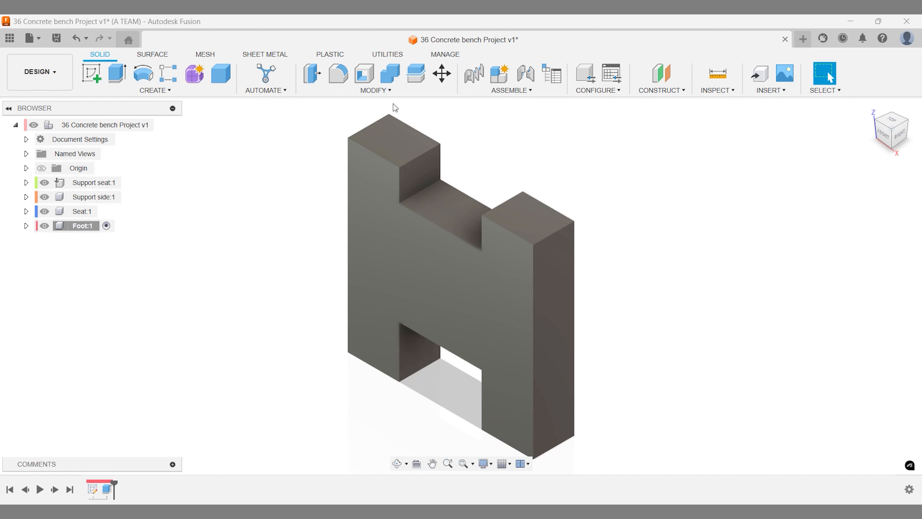
{"action": "left_click", "coordinate": [168, 124]}
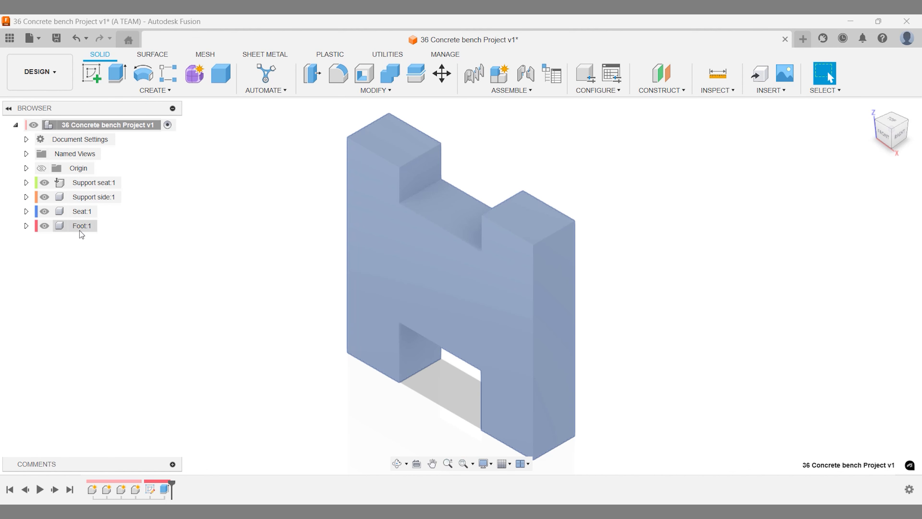
- Copy and paste Foot:1, moving the copy 900 mm away
{"action": "left_click", "coordinate": [80, 227]}
{"action": "key", "text": "ctrl+c"}
{"action": "key", "text": "ctrl+v"}
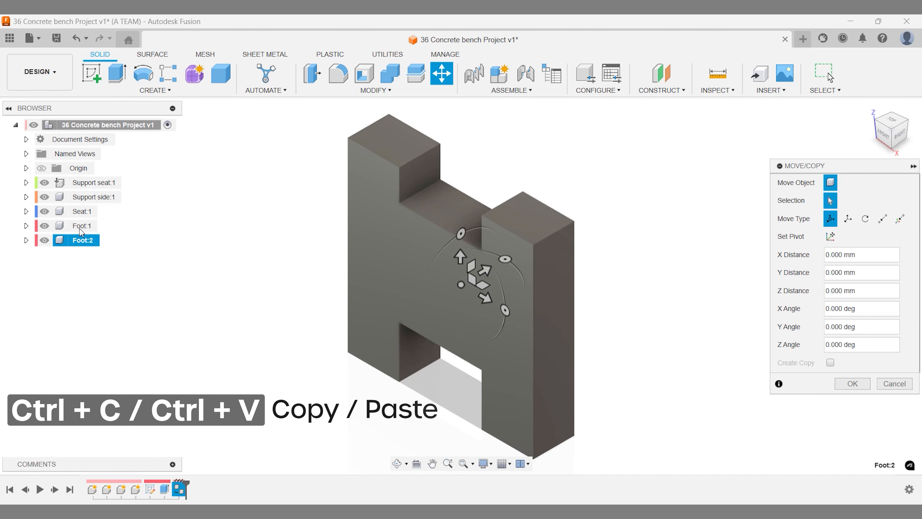
{"action": "left_click_drag", "start_coordinate": [485, 271], "coordinate": [531, 243]}
{"action": "type", "text": "900"}
{"action": "key", "text": "Return"}
{"action": "key", "text": "Return"}
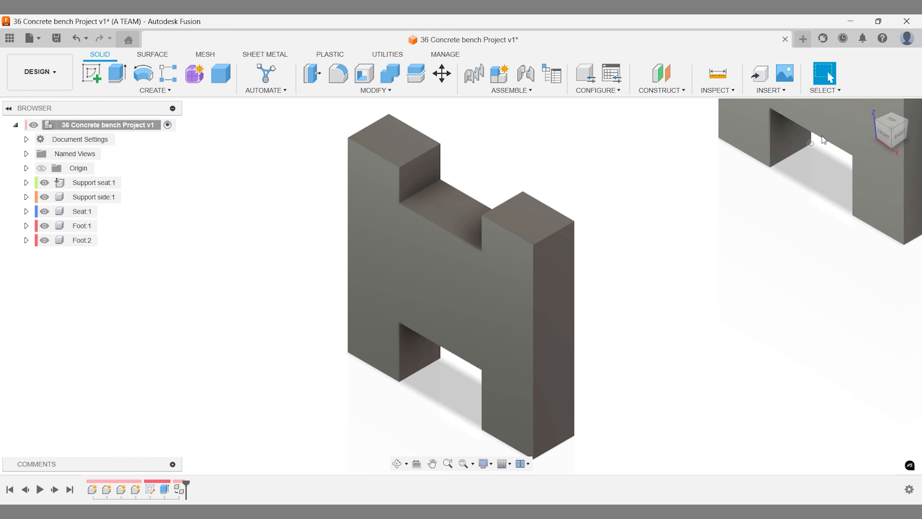
{"action": "left_click", "coordinate": [870, 107]}
- Measure the distance between the two feet's faces to confirm 1000 mm
{"action": "left_click", "coordinate": [717, 74]}
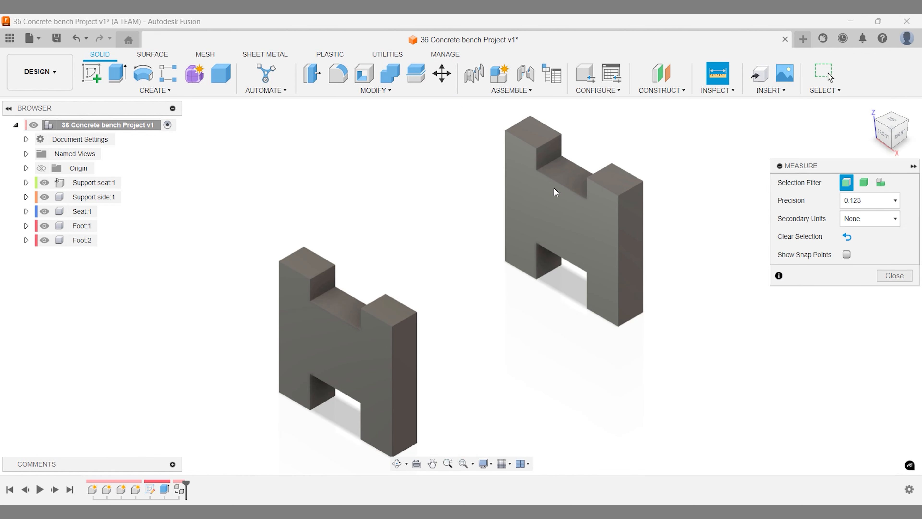
{"action": "left_click", "coordinate": [371, 346]}
{"action": "middle_click_drag", "start_coordinate": [671, 361], "coordinate": [610, 345], "text": "shift"}
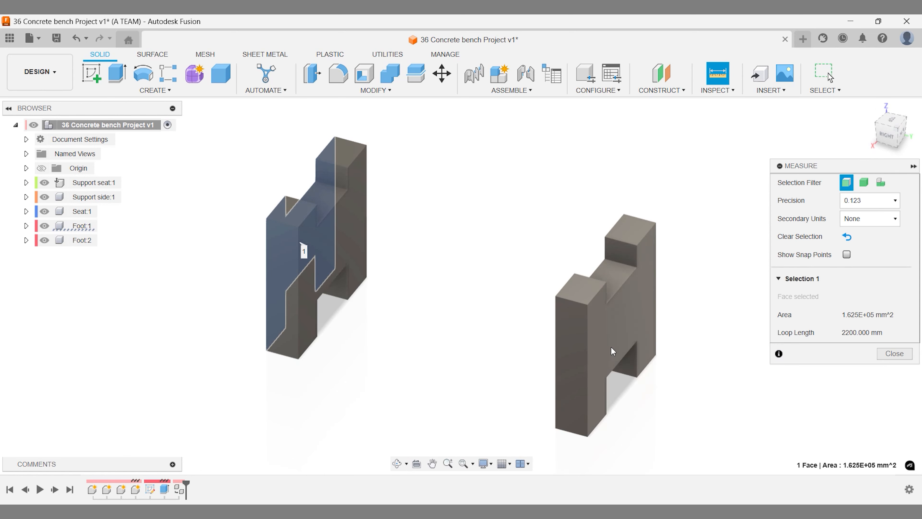
{"action": "left_click", "coordinate": [612, 337]}
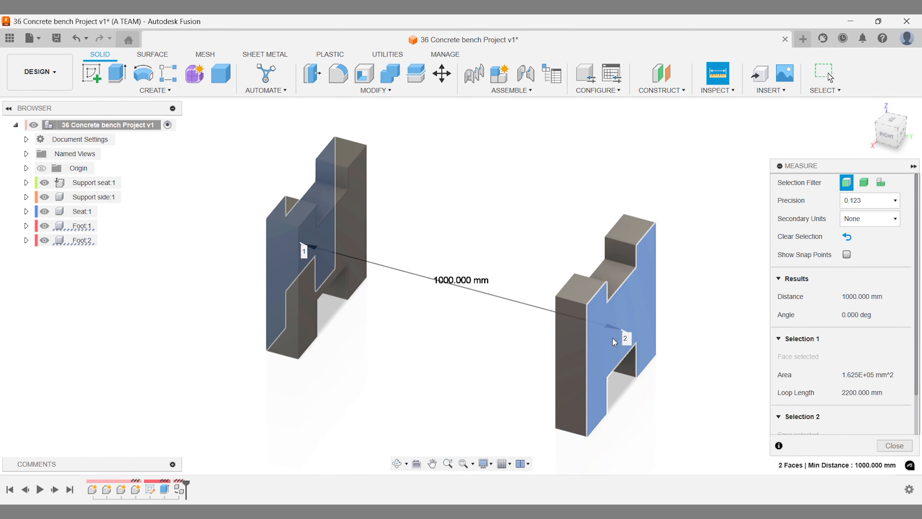
{"action": "key", "text": "Escape"}
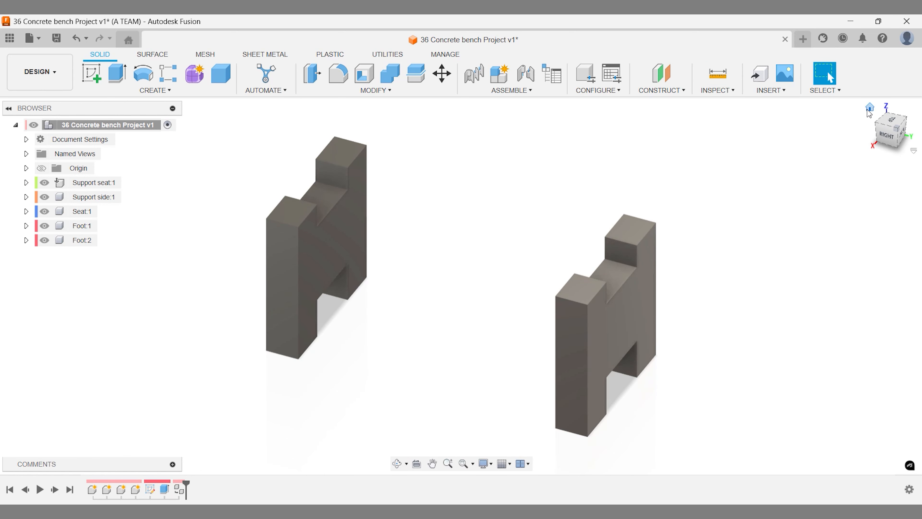
{"action": "left_click", "coordinate": [869, 108]}
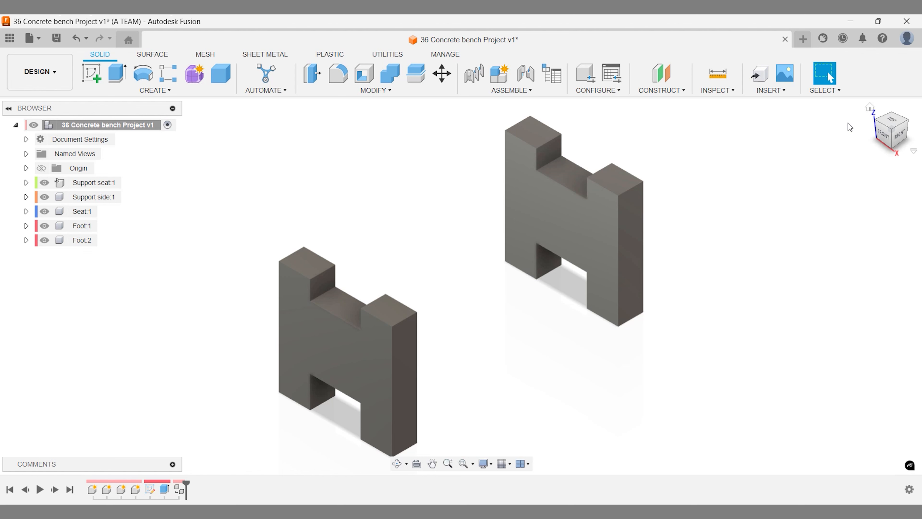
- Start a new sketch on the first foot's notch face and pan to show both feet
{"action": "type", "text": "s"}
{"action": "type", "text": "ske"}
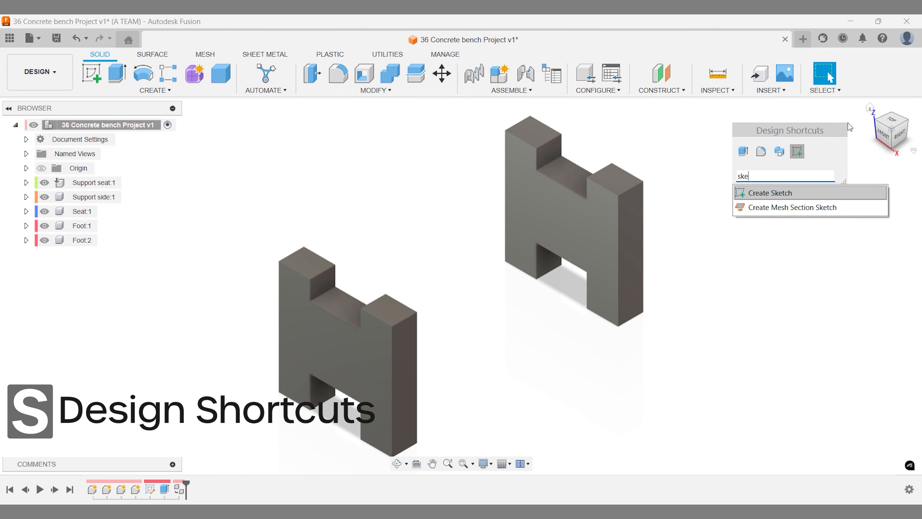
{"action": "key", "text": "Return"}
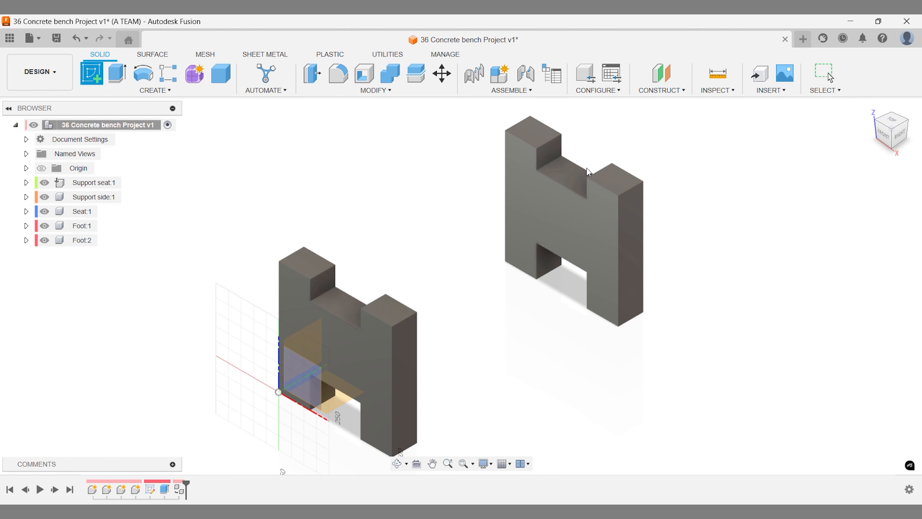
{"action": "left_click", "coordinate": [348, 300]}
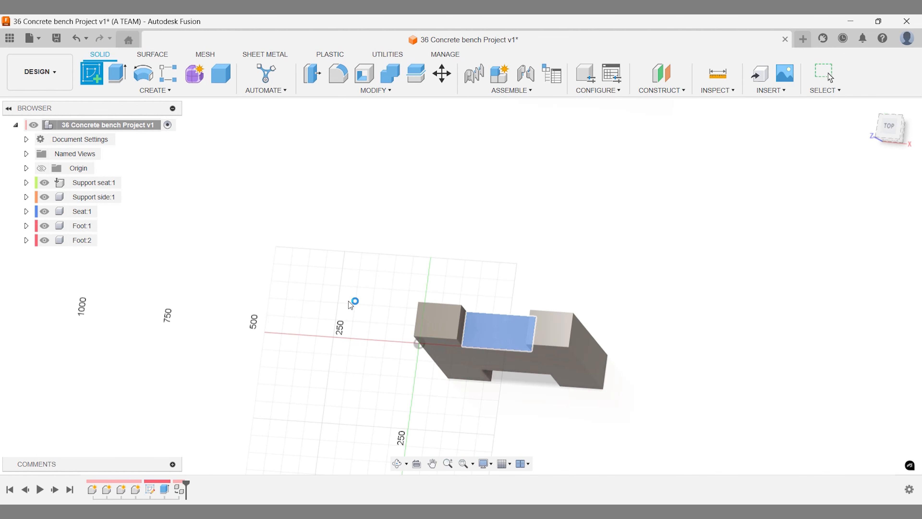
{"action": "middle_click_drag", "start_coordinate": [357, 269], "coordinate": [226, 372]}
{"action": "scroll", "coordinate": [276, 332], "scroll_direction": "up", "scroll_amount": 1}
{"action": "scroll", "coordinate": [244, 350], "scroll_direction": "down", "scroll_amount": 4}
{"action": "middle_click_drag", "start_coordinate": [239, 312], "coordinate": [242, 335]}
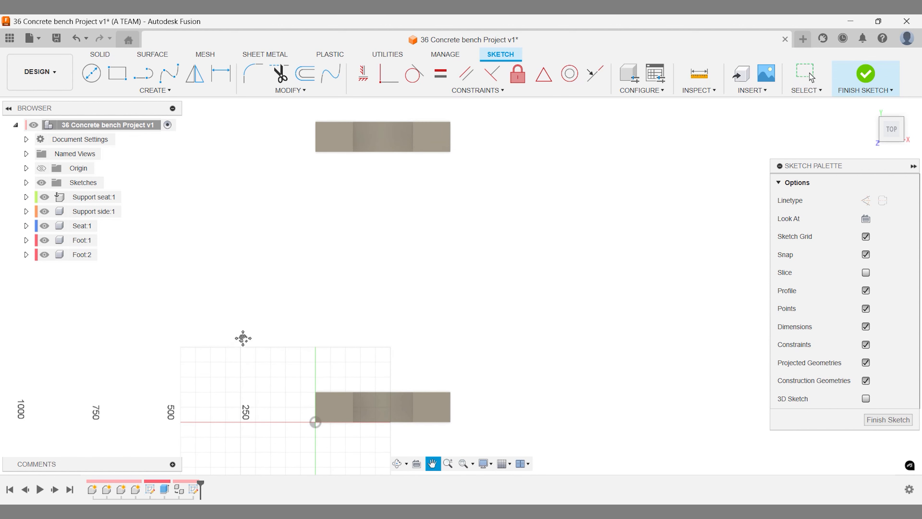
- Project the first foot's notch face outline into the sketch as linked geometry
{"action": "left_click", "coordinate": [155, 91]}
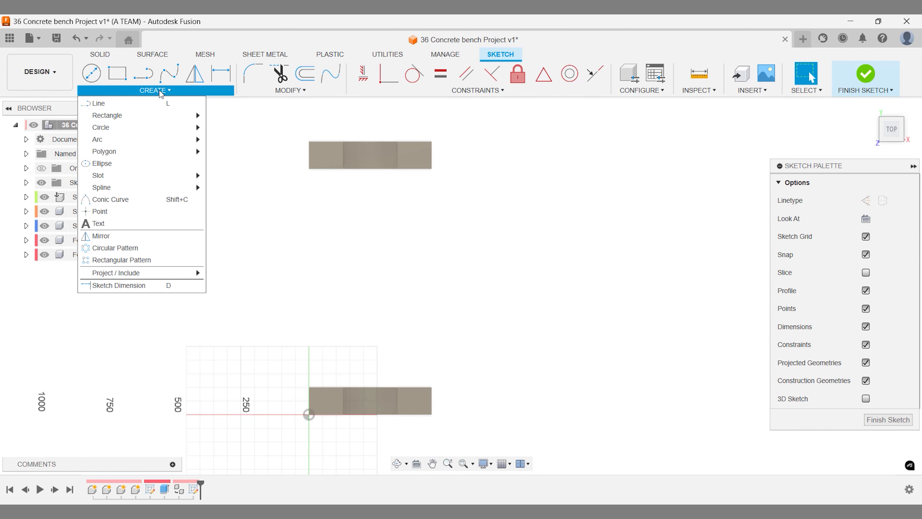
{"action": "mouse_move", "coordinate": [164, 271]}
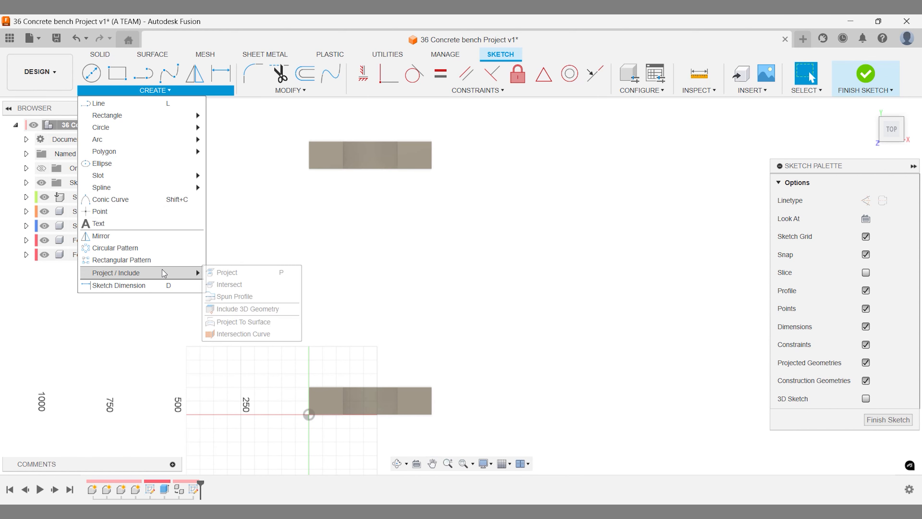
{"action": "left_click", "coordinate": [214, 273]}
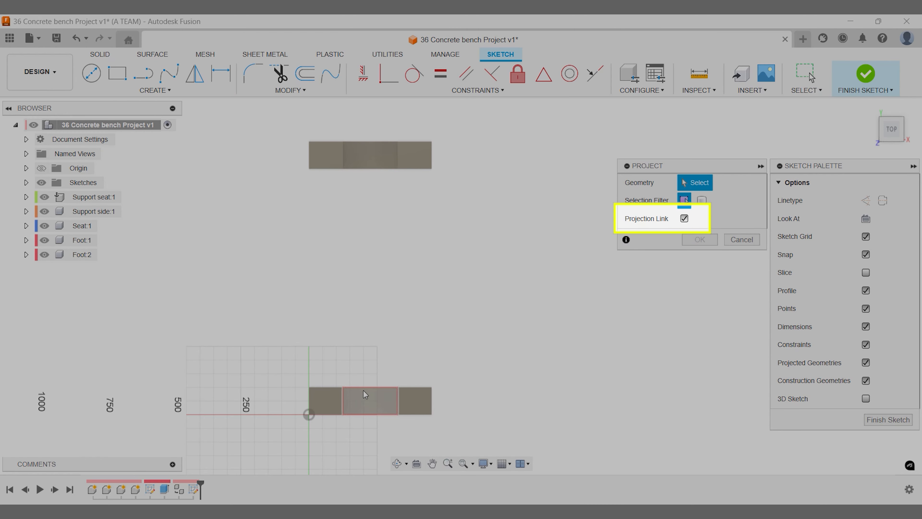
{"action": "left_click", "coordinate": [362, 390]}
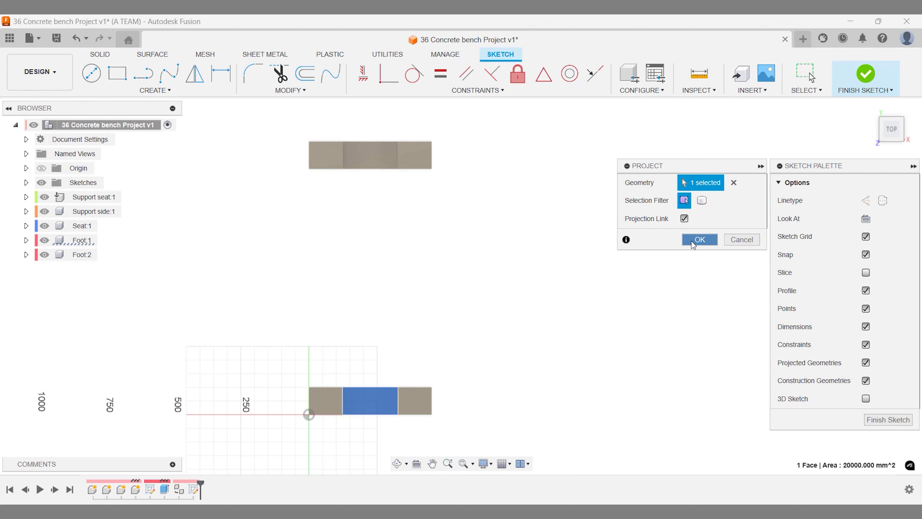
{"action": "left_click", "coordinate": [698, 240]}
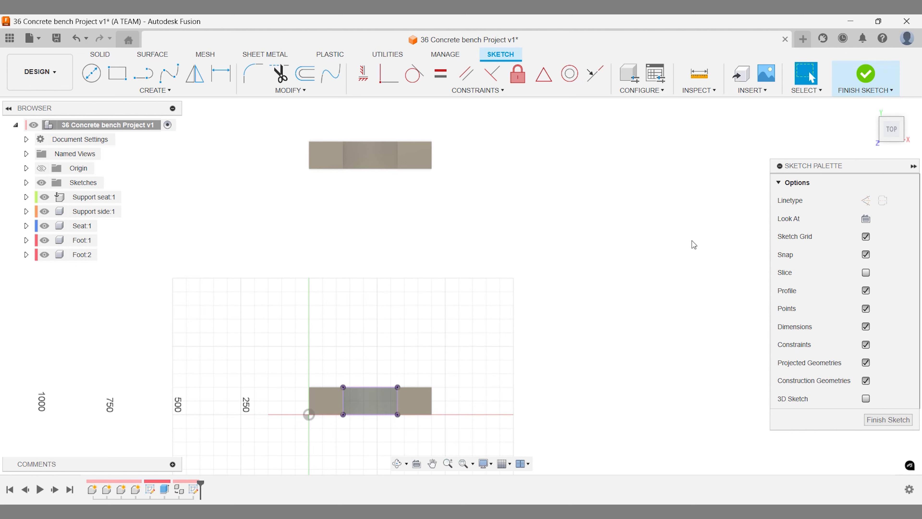
{"action": "left_click", "coordinate": [869, 107]}
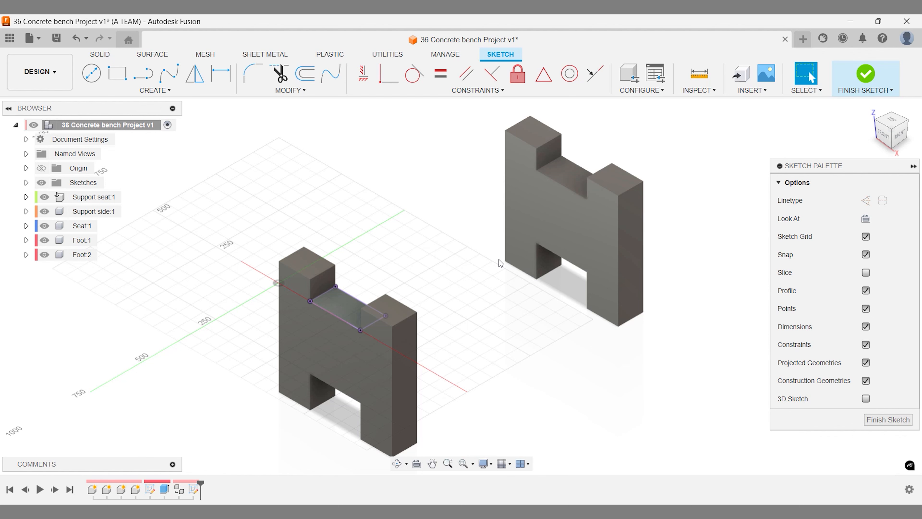
- From the top view, draw a vertical line across the middle of the projected rectangle
{"action": "left_click", "coordinate": [891, 120]}
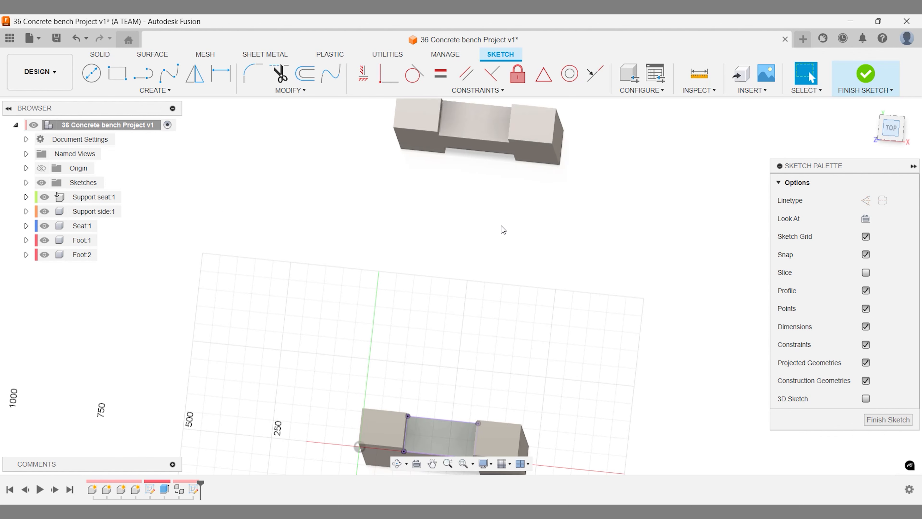
{"action": "scroll", "coordinate": [432, 327], "scroll_direction": "up", "scroll_amount": 5}
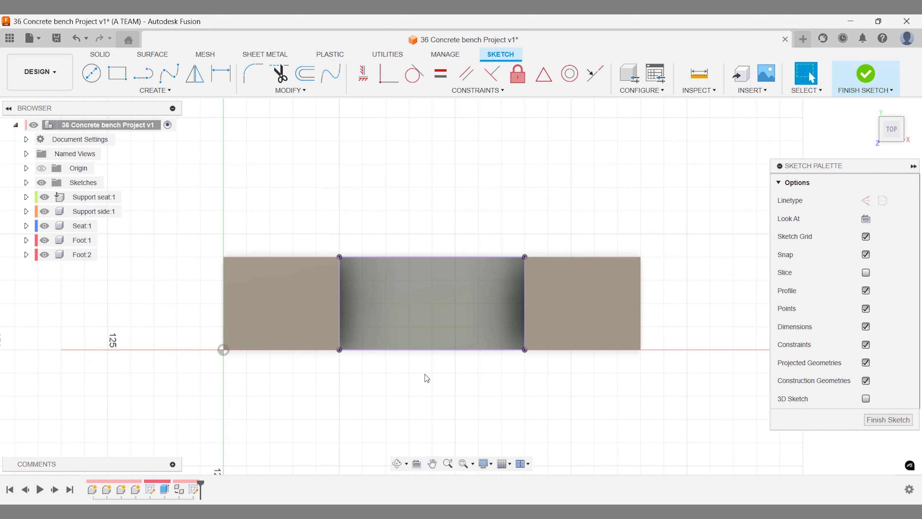
{"action": "key", "text": "l"}
{"action": "left_click", "coordinate": [431, 257]}
{"action": "left_click", "coordinate": [432, 350]}
{"action": "key", "text": "Escape"}
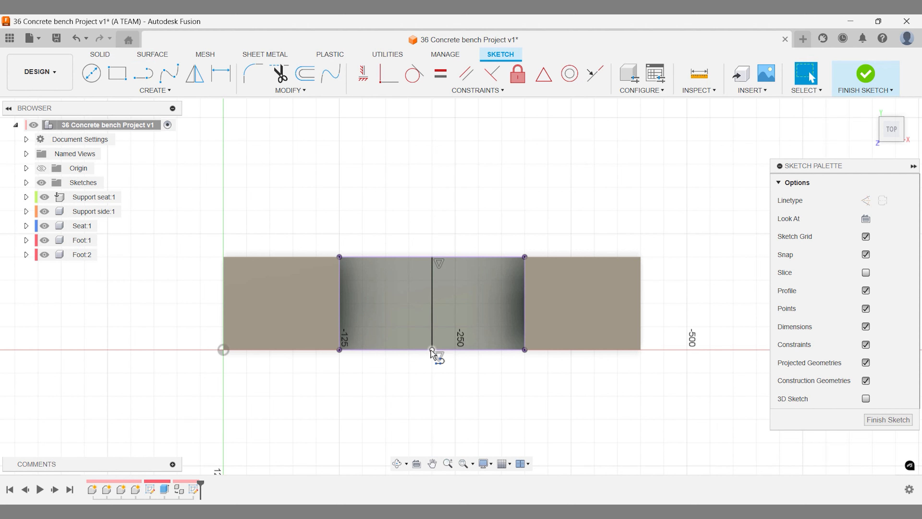
- Try offsetting the rectangle outline, cancel it, and begin another vertical line at the top edge
{"action": "key", "text": "o"}
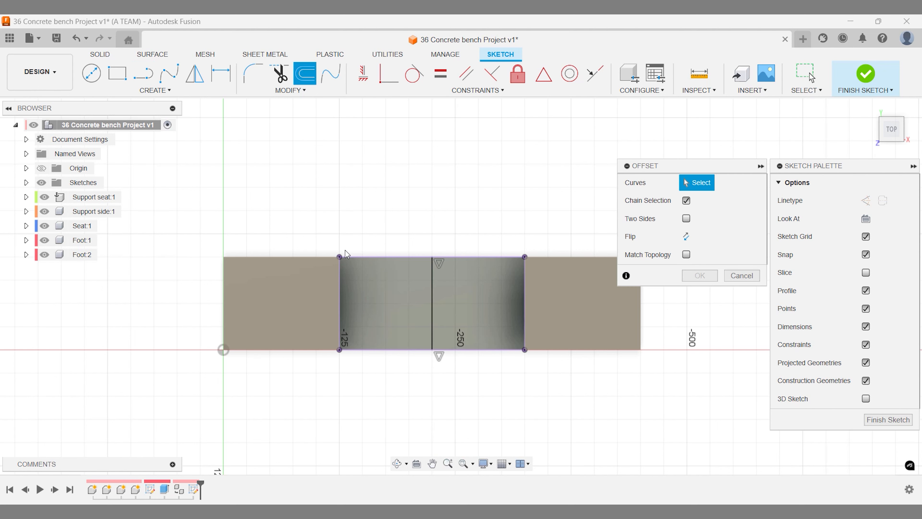
{"action": "left_click", "coordinate": [340, 297]}
{"action": "left_click_drag", "start_coordinate": [340, 297], "coordinate": [346, 298]}
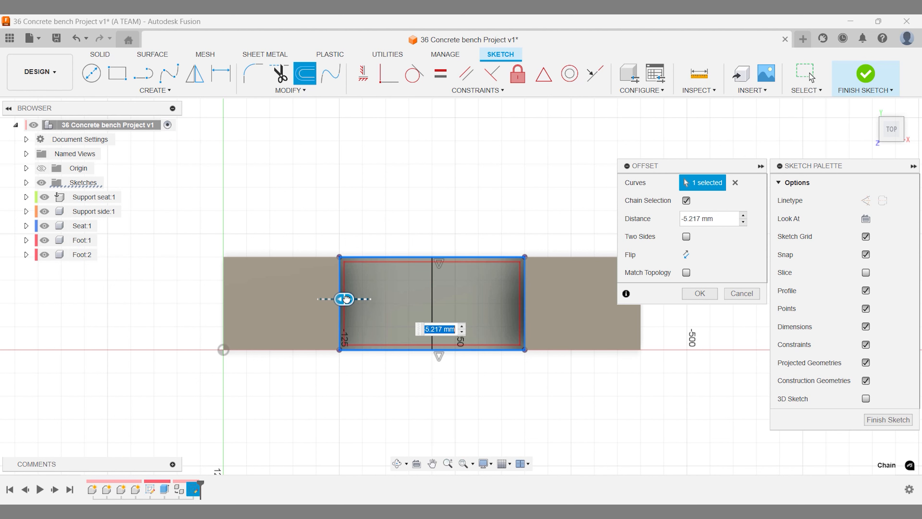
{"action": "key", "text": "Escape"}
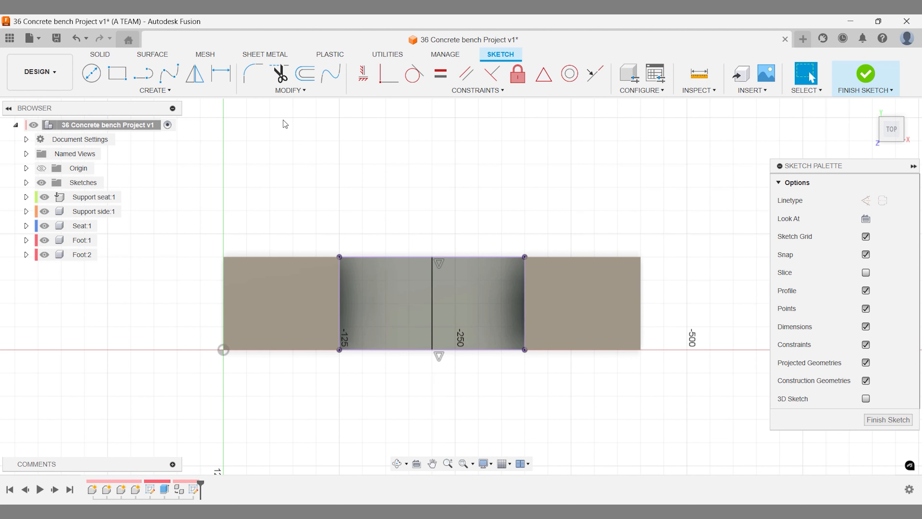
{"action": "key", "text": "l"}
{"action": "left_click", "coordinate": [362, 257]}
- Complete four vertical lines across the notch, each running from the top edge to the bottom edge
{"action": "left_click", "coordinate": [362, 349]}
{"action": "left_click", "coordinate": [409, 256]}
{"action": "left_click", "coordinate": [409, 349]}
{"action": "left_click", "coordinate": [455, 256]}
{"action": "left_click", "coordinate": [455, 349]}
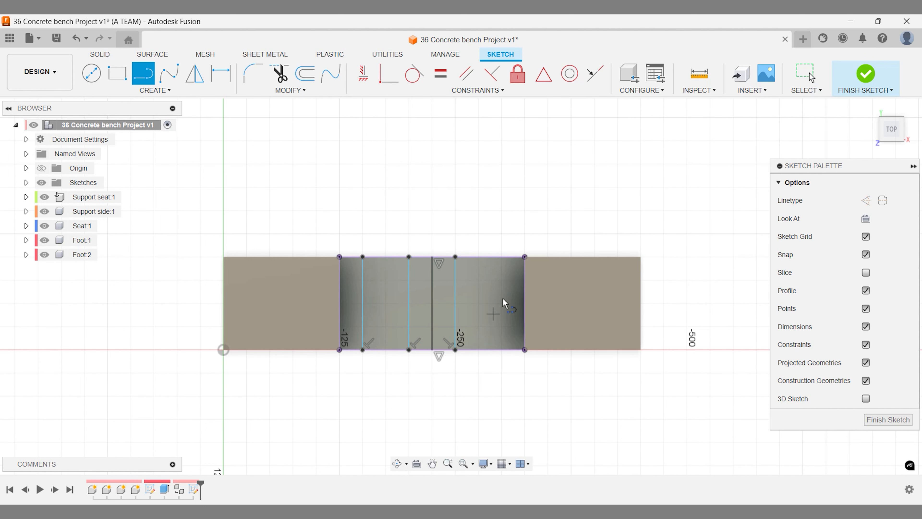
{"action": "left_click", "coordinate": [510, 256]}
{"action": "left_click", "coordinate": [509, 350]}
{"action": "key", "text": "Escape"}
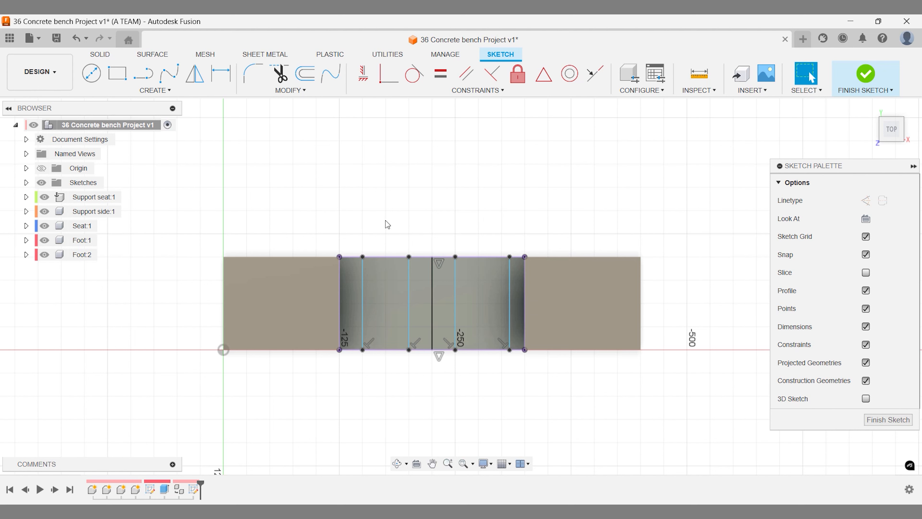
- Dimension the left gap and the first centre gap to 2.5 mm each
{"action": "key", "text": "d"}
{"action": "left_click", "coordinate": [340, 280]}
{"action": "left_click", "coordinate": [362, 270]}
{"action": "left_click", "coordinate": [355, 242]}
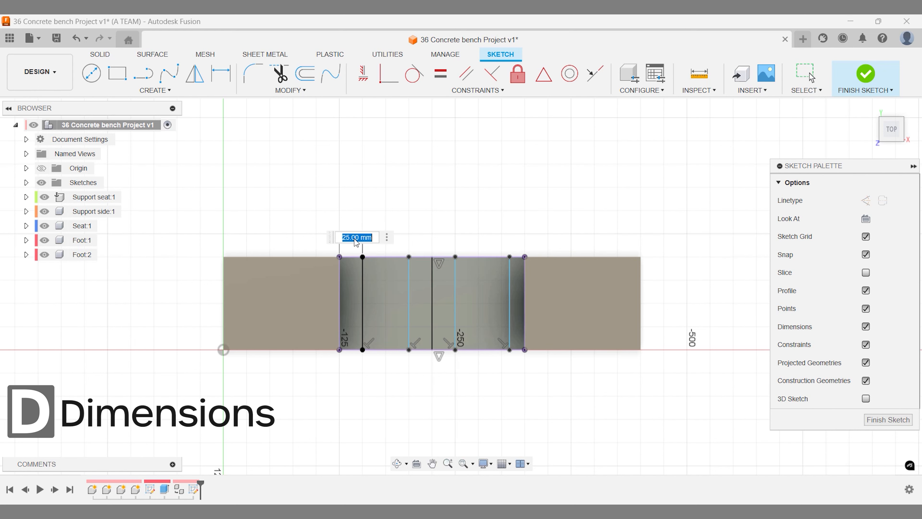
{"action": "key", "text": "Return"}
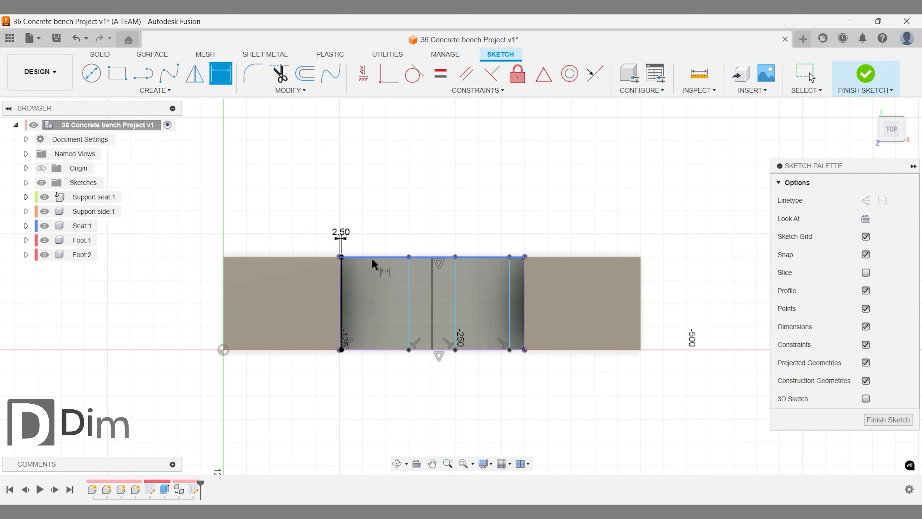
{"action": "left_click", "coordinate": [409, 264]}
{"action": "left_click", "coordinate": [433, 282]}
{"action": "left_click", "coordinate": [426, 240]}
{"action": "type", "text": "2.5"}
{"action": "key", "text": "Return"}
- Dimension the second centre gap and the right gap to 2.5 mm each
{"action": "left_click", "coordinate": [455, 274]}
{"action": "left_click", "coordinate": [435, 273]}
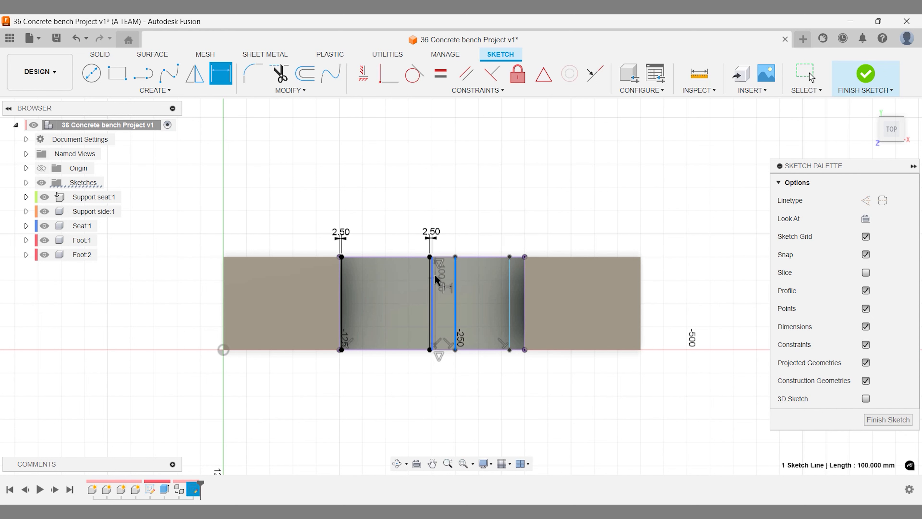
{"action": "left_click", "coordinate": [447, 223]}
{"action": "type", "text": "2.5"}
{"action": "key", "text": "Return"}
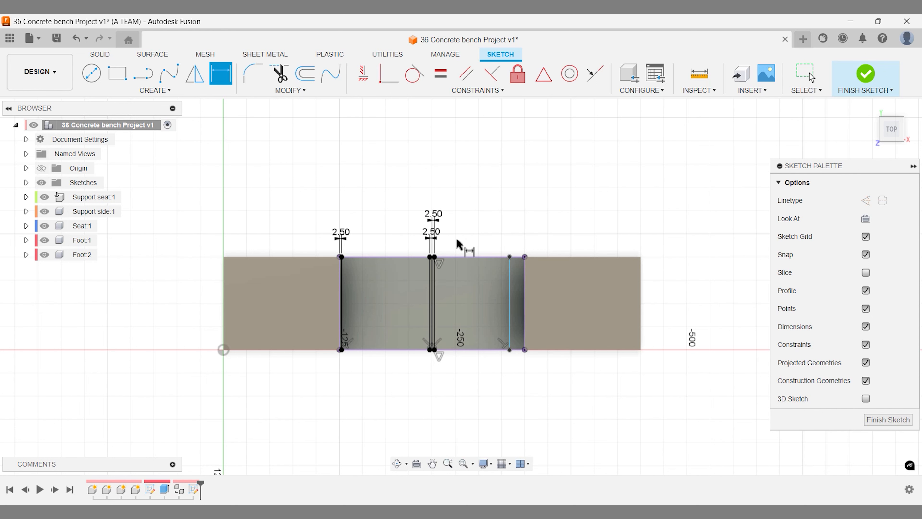
{"action": "left_click", "coordinate": [509, 280]}
{"action": "left_click", "coordinate": [525, 281]}
{"action": "left_click", "coordinate": [523, 240]}
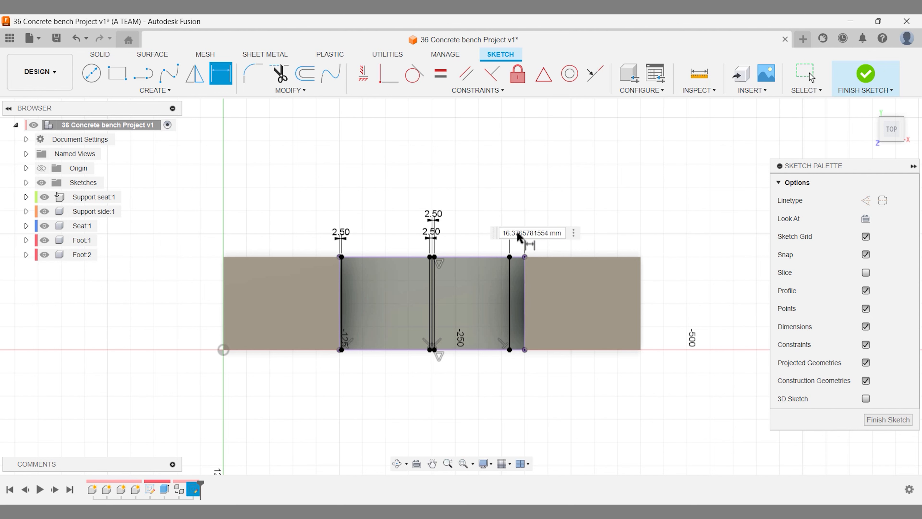
{"action": "type", "text": "2.5"}
{"action": "key", "text": "Return"}
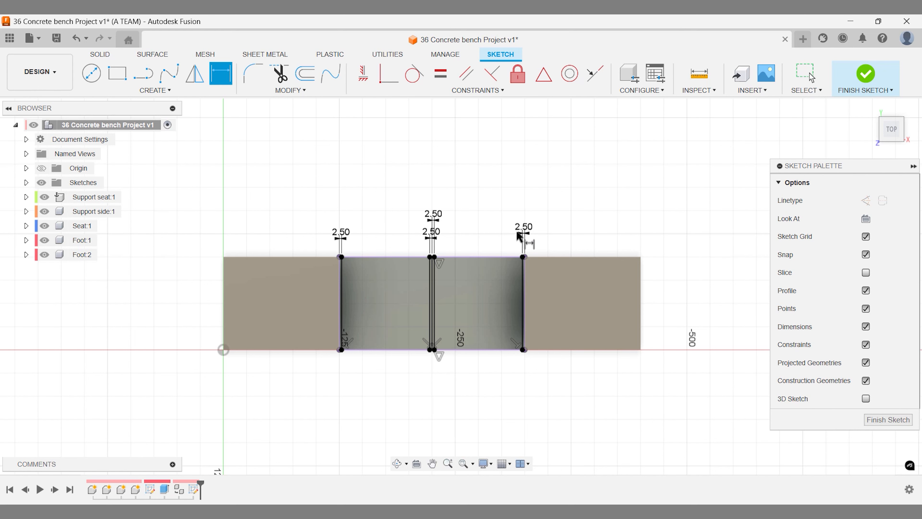
{"action": "key", "text": "Escape"}
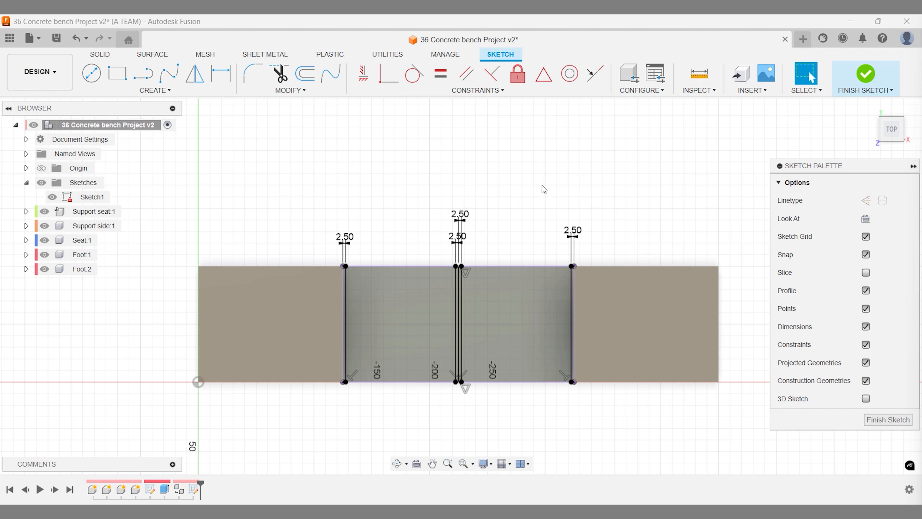
- Finish the notch sketch, drag Sketch1 into Support side:1, and make Support side:1 active
{"action": "left_click", "coordinate": [876, 81]}
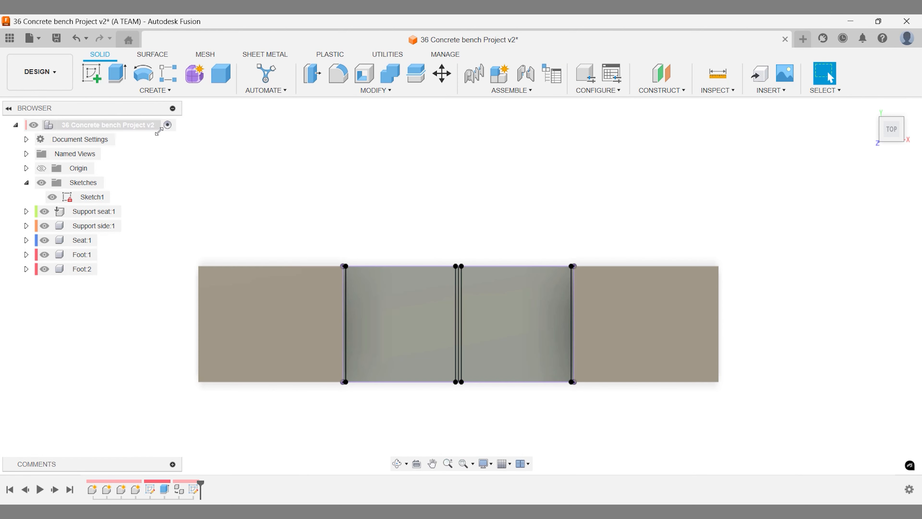
{"action": "left_click", "coordinate": [26, 225]}
{"action": "mouse_move", "coordinate": [92, 203]}
{"action": "left_mouse_down"}
{"action": "mouse_move", "coordinate": [179, 212]}
{"action": "mouse_move", "coordinate": [94, 228]}
{"action": "left_mouse_up"}
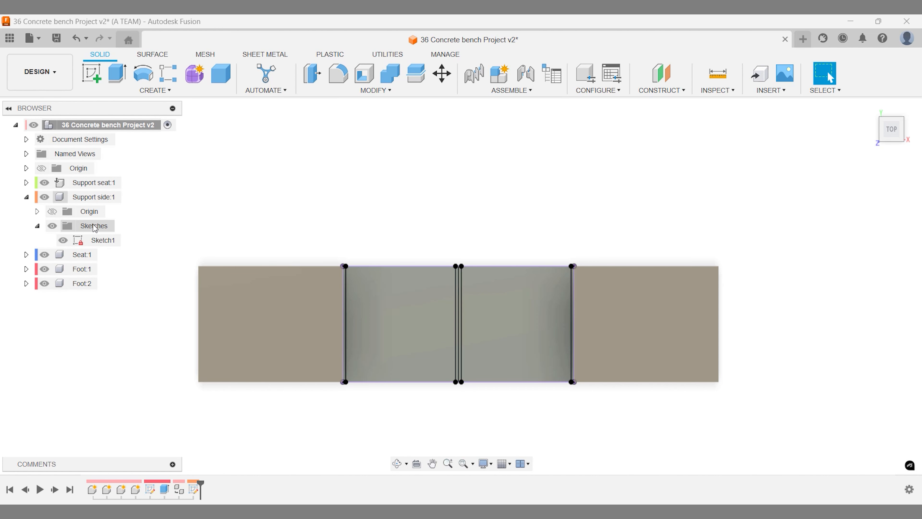
{"action": "left_click", "coordinate": [130, 196]}
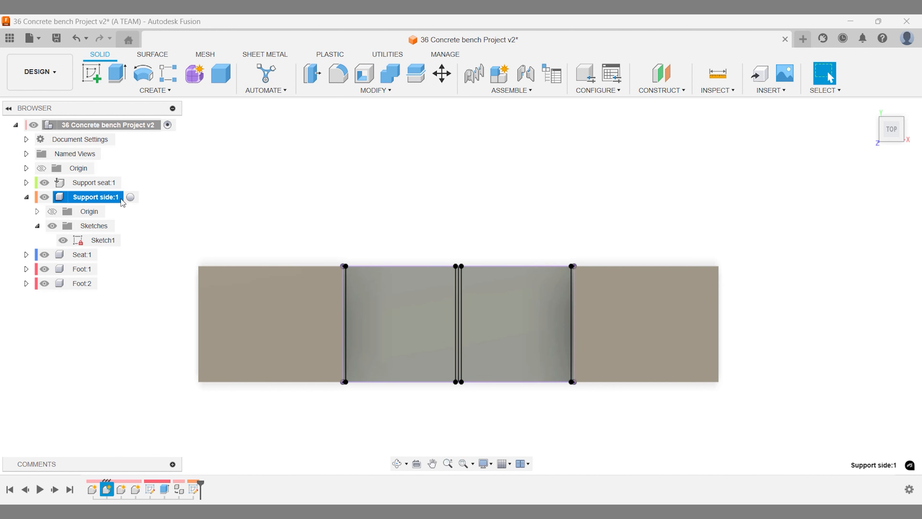
{"action": "left_click", "coordinate": [139, 225]}
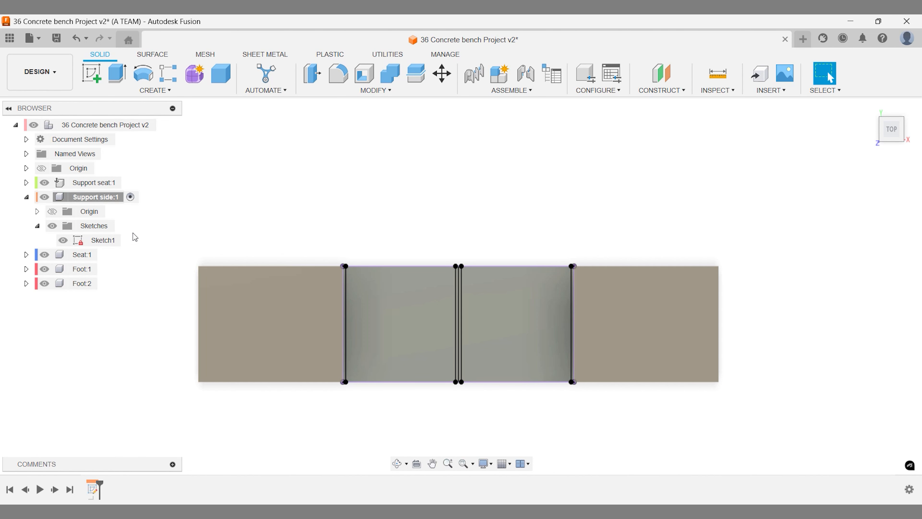
{"action": "scroll", "coordinate": [377, 203], "scroll_direction": "up", "scroll_amount": 2}
- Extrude both notch strip profiles 25 mm as a new body in Support side:1
{"action": "key", "text": "e"}
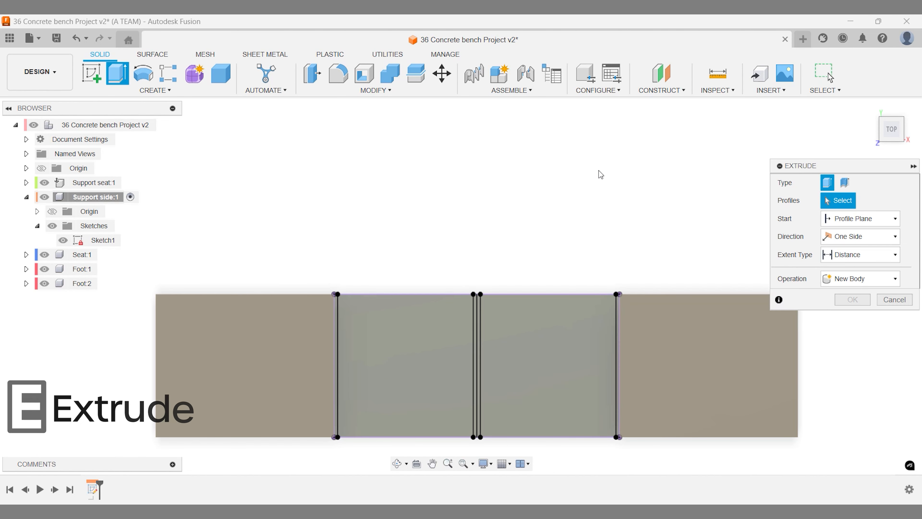
{"action": "left_click", "coordinate": [870, 109]}
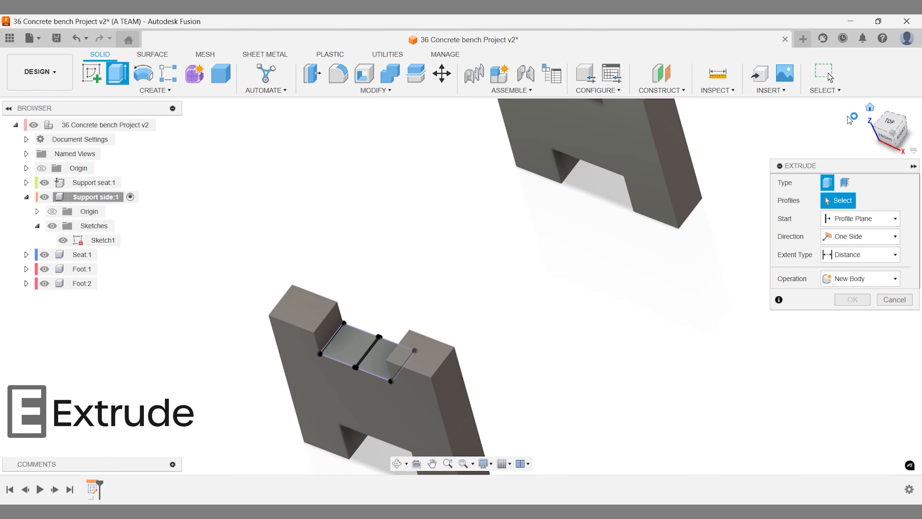
{"action": "left_click", "coordinate": [344, 302]}
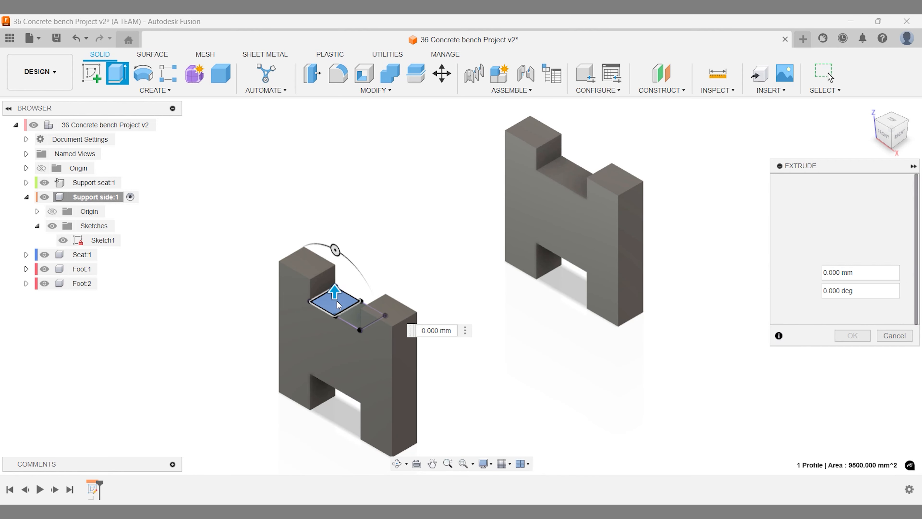
{"action": "left_click", "coordinate": [345, 318]}
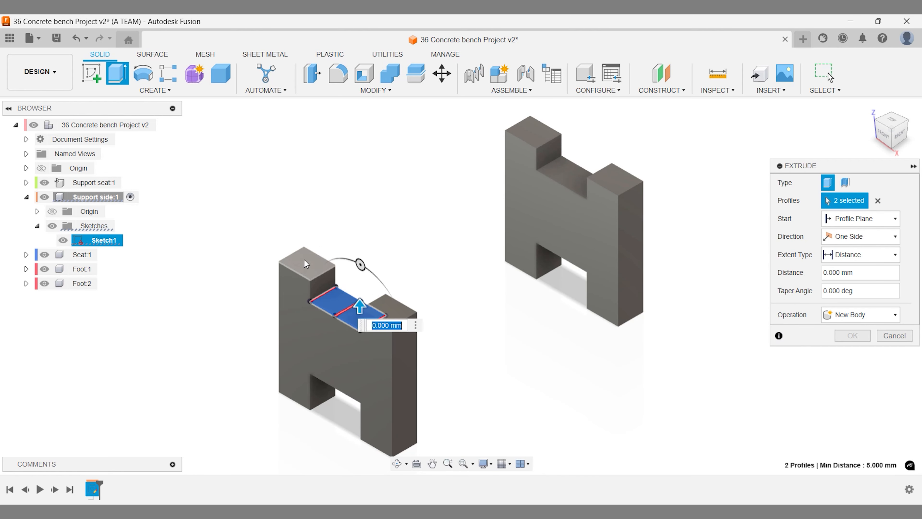
{"action": "type", "text": "75"}
{"action": "key", "text": "Return"}
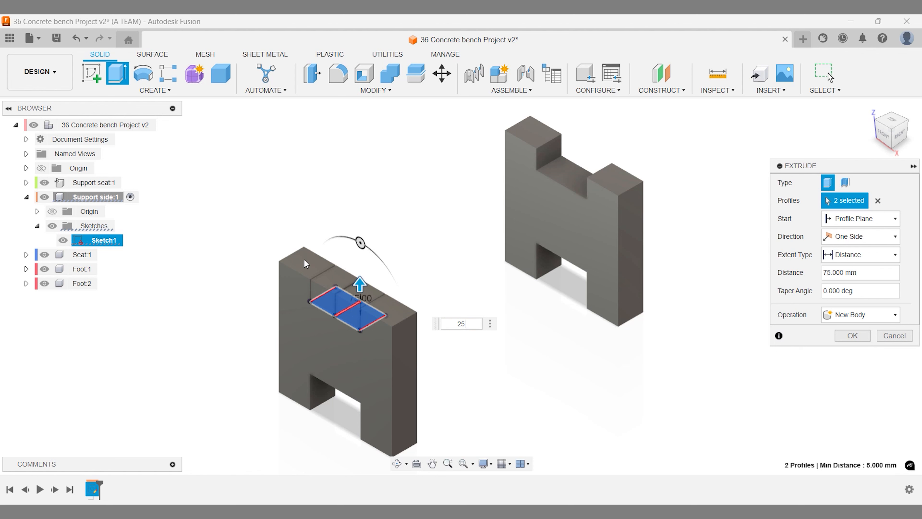
{"action": "type", "text": "25"}
{"action": "key", "text": "Return"}
{"action": "middle_click_drag", "start_coordinate": [438, 280], "coordinate": [347, 268], "text": "shift"}
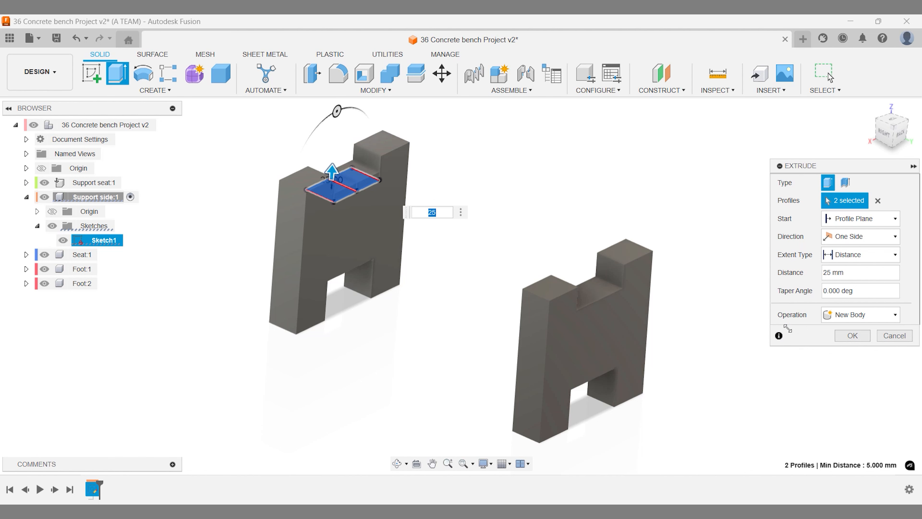
{"action": "left_click", "coordinate": [853, 335]}
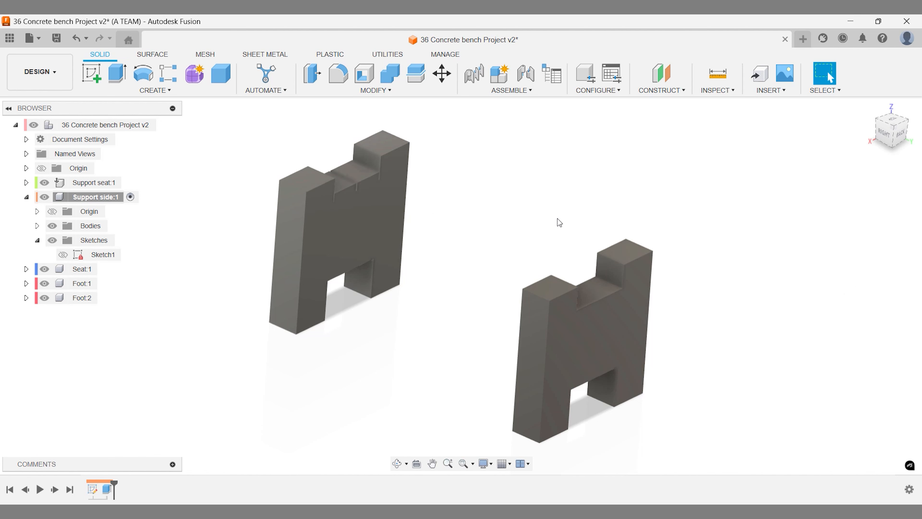
- Extrude both strip end faces 900 mm as a join, with Seat:1, Foot:1 and Foot:2 hidden
{"action": "key", "text": "e"}
{"action": "left_click", "coordinate": [355, 193]}
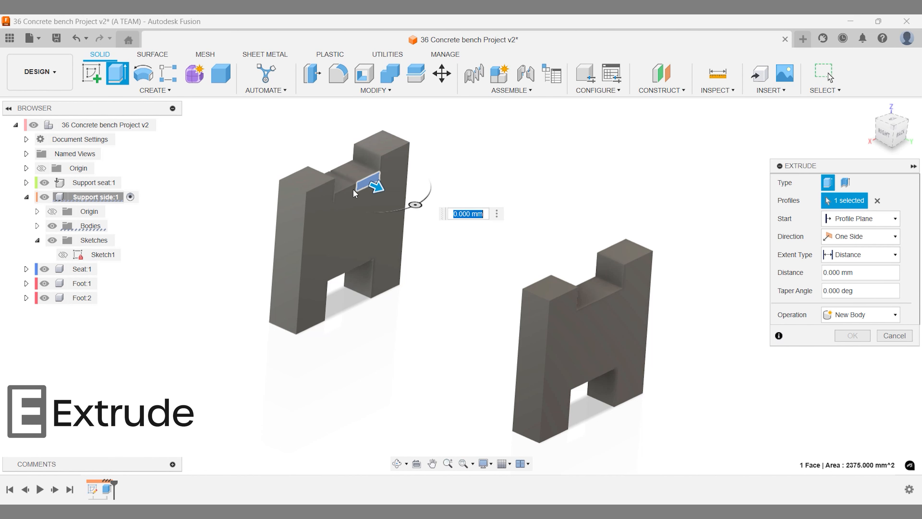
{"action": "left_click", "coordinate": [348, 194]}
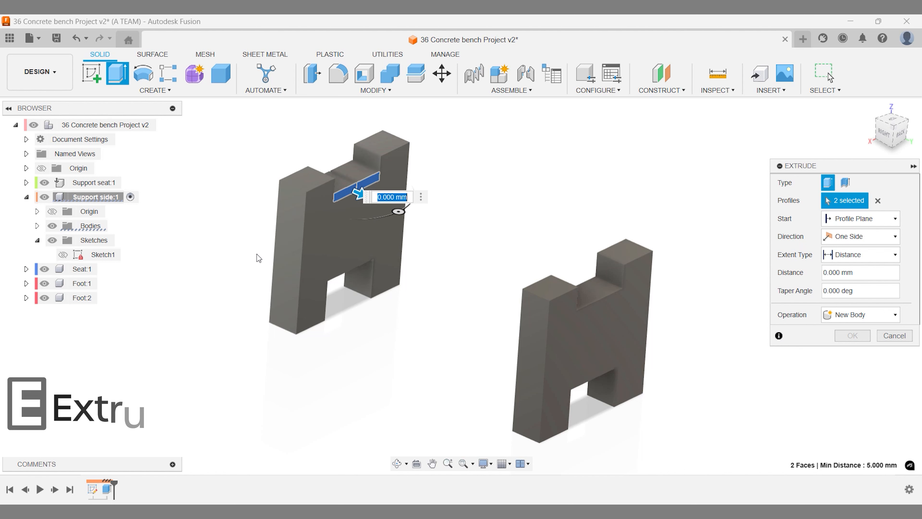
{"action": "left_click", "coordinate": [45, 269]}
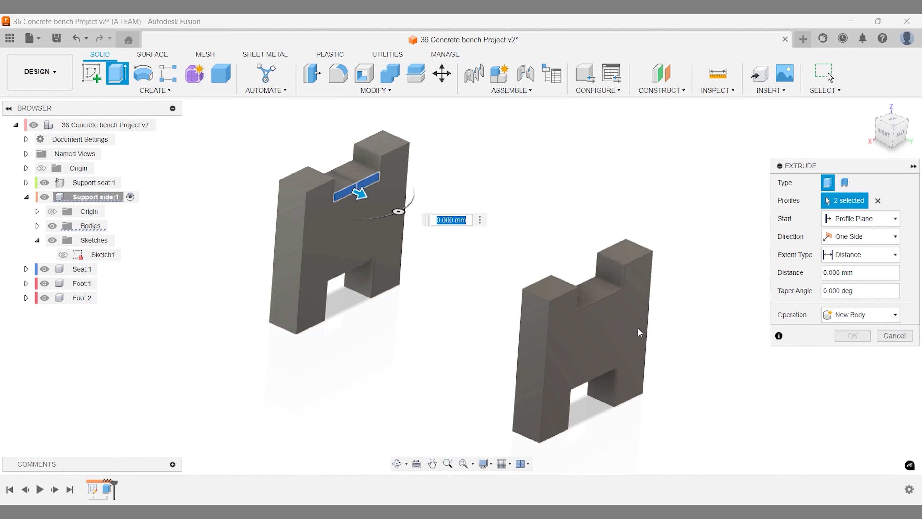
{"action": "type", "text": "900"}
{"action": "key", "text": "Return"}
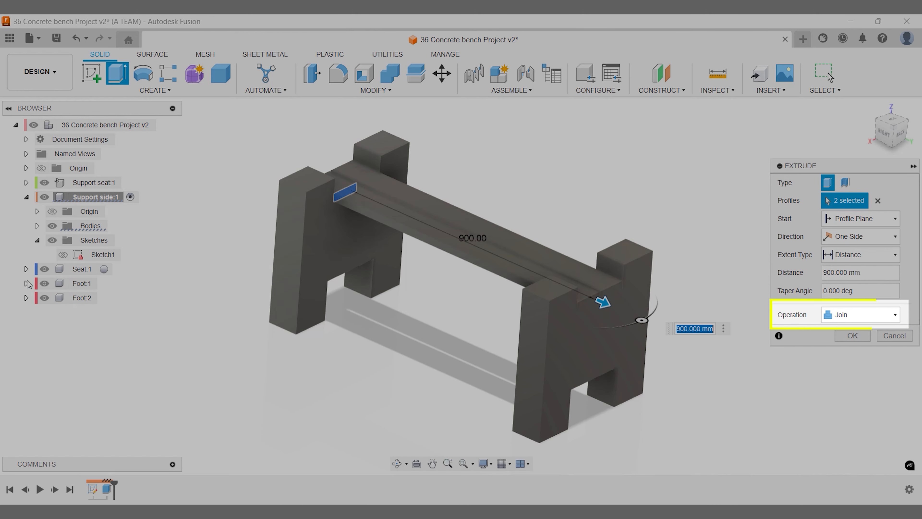
{"action": "left_click", "coordinate": [45, 283]}
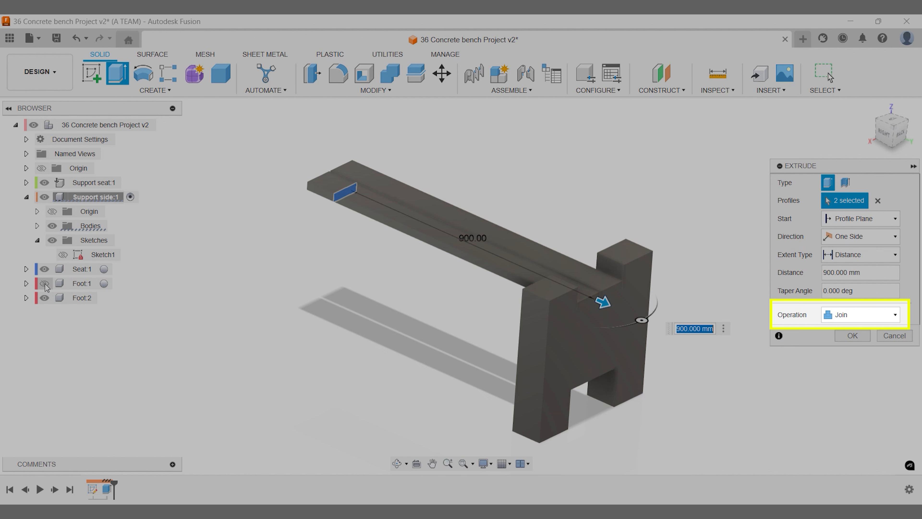
{"action": "left_click", "coordinate": [44, 298]}
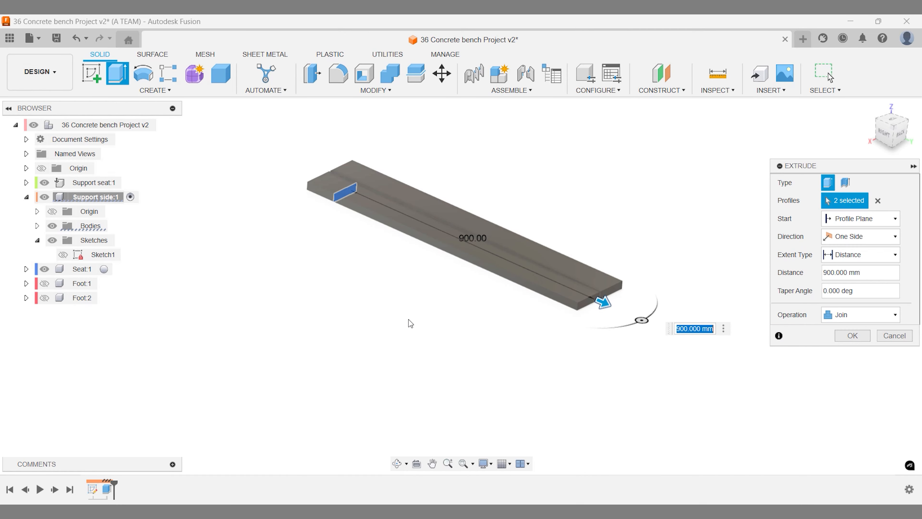
{"action": "left_click", "coordinate": [851, 336]}
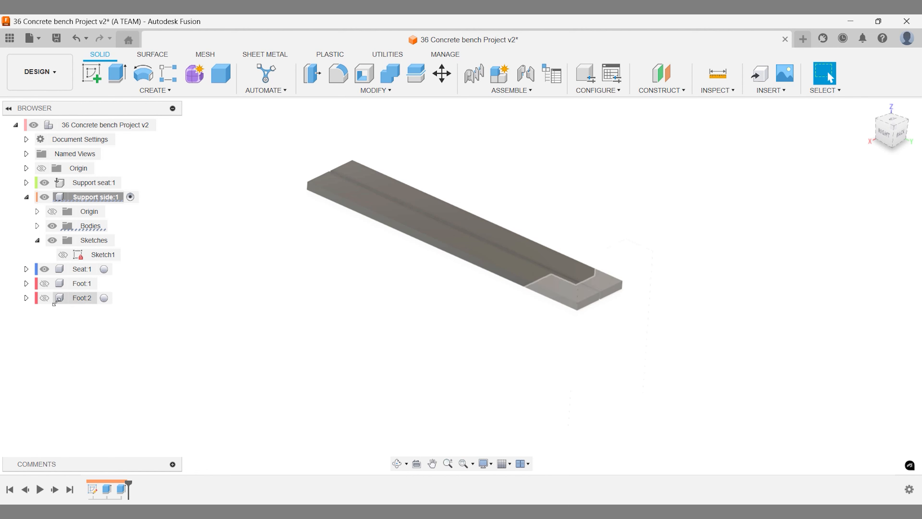
- Show Foot:1 and Foot:2 again and make Support seat:1 the active component
{"action": "left_click", "coordinate": [44, 297]}
{"action": "left_click", "coordinate": [44, 284]}
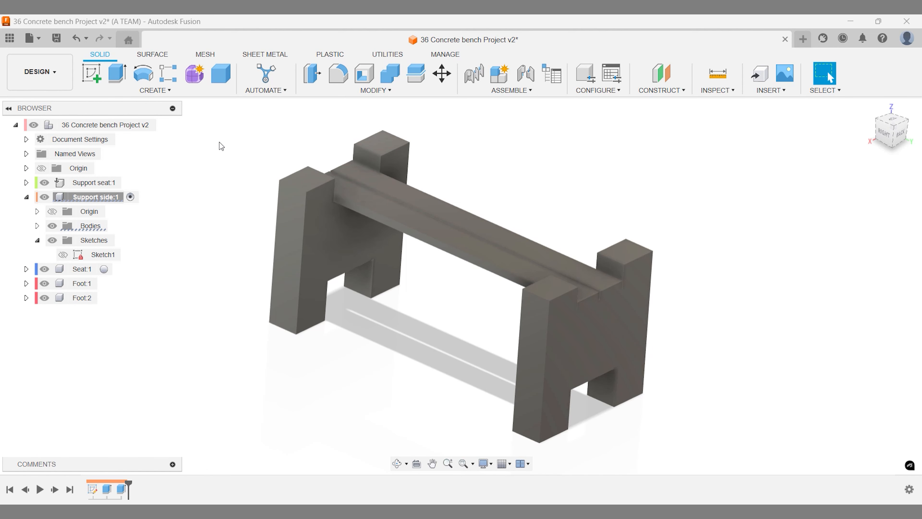
{"action": "left_click", "coordinate": [130, 182]}
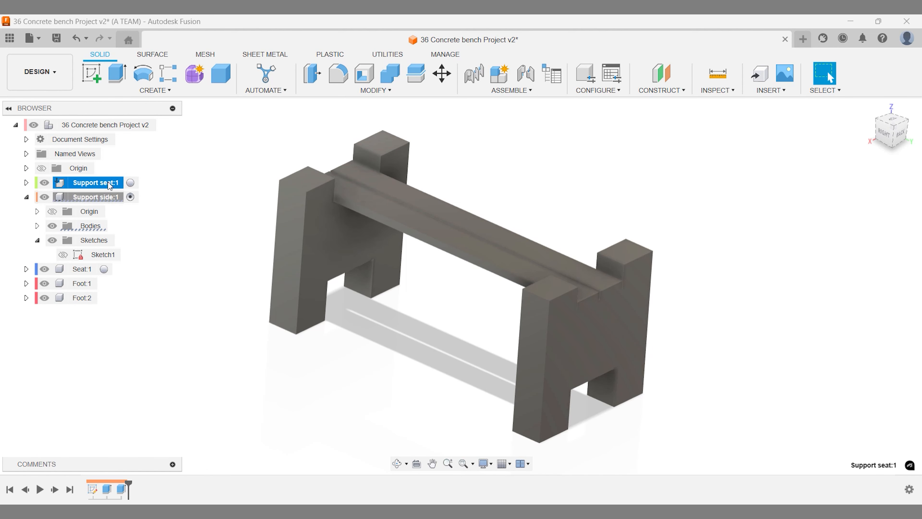
- Create a new sketch on a plane of the bench, then bring up the sketch Create commands
{"action": "left_click", "coordinate": [173, 182]}
{"action": "key", "text": "s"}
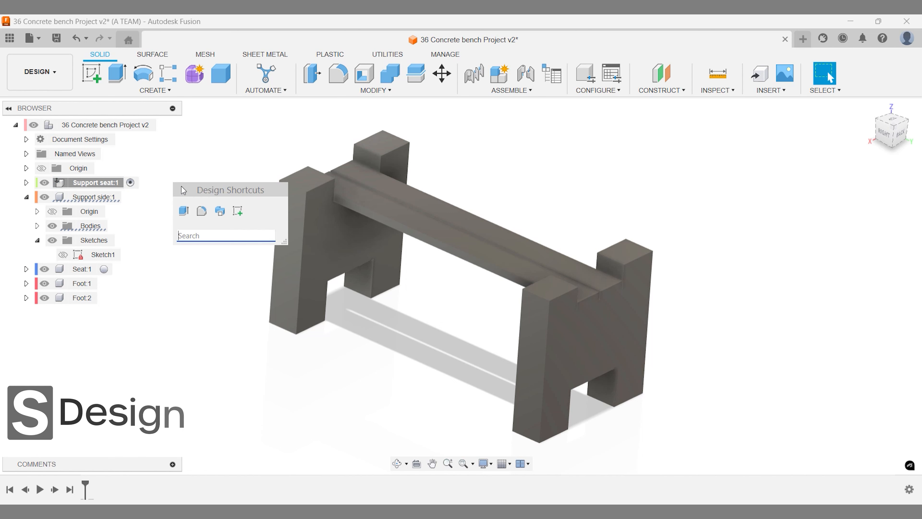
{"action": "left_click", "coordinate": [236, 210]}
{"action": "left_click", "coordinate": [352, 172]}
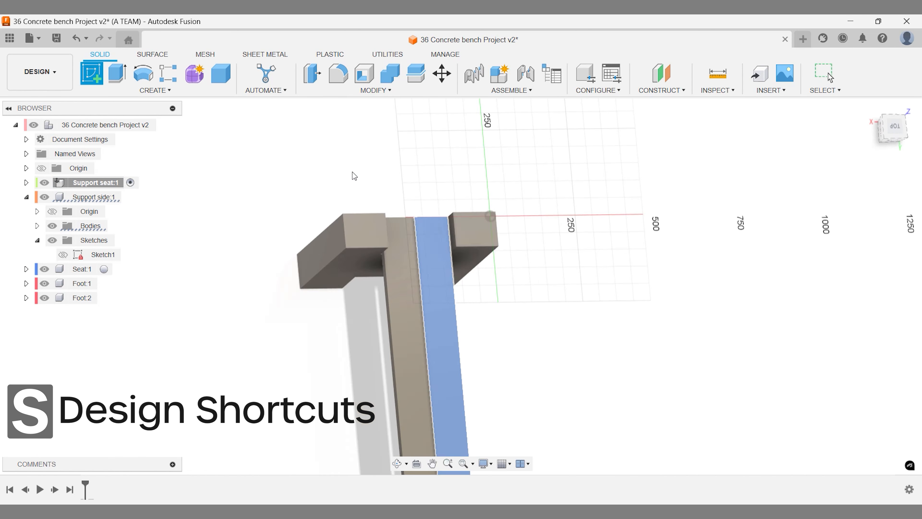
{"action": "scroll", "coordinate": [354, 231], "scroll_direction": "up", "scroll_amount": 5}
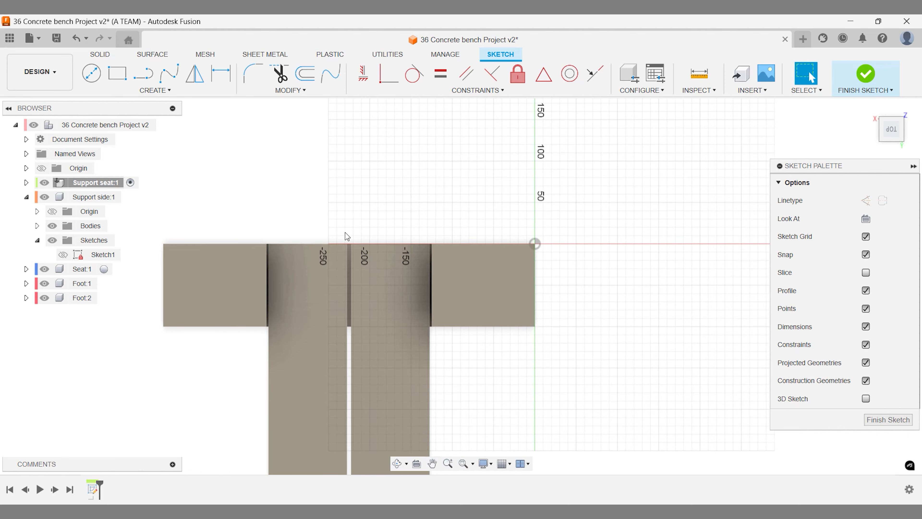
{"action": "left_click", "coordinate": [155, 90]}
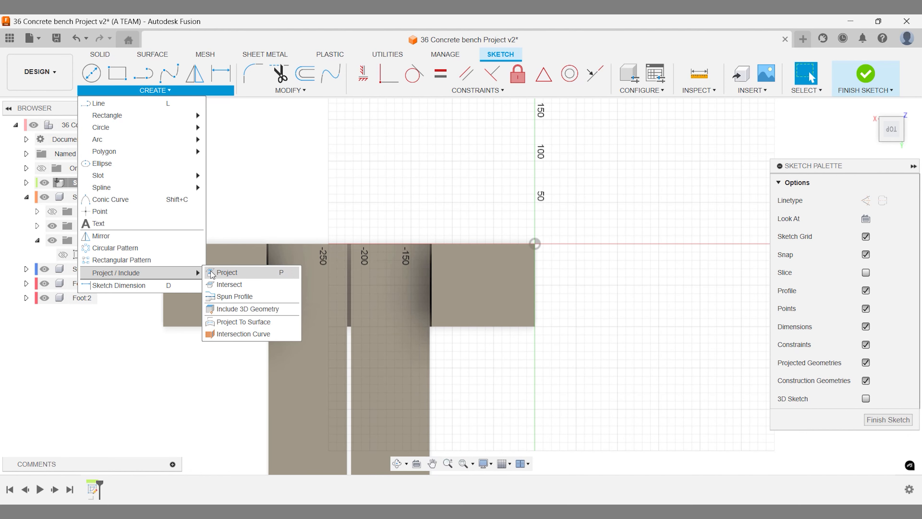
- Project the four top edges of both support bodies into the seat-support sketch
{"action": "left_click", "coordinate": [217, 272]}
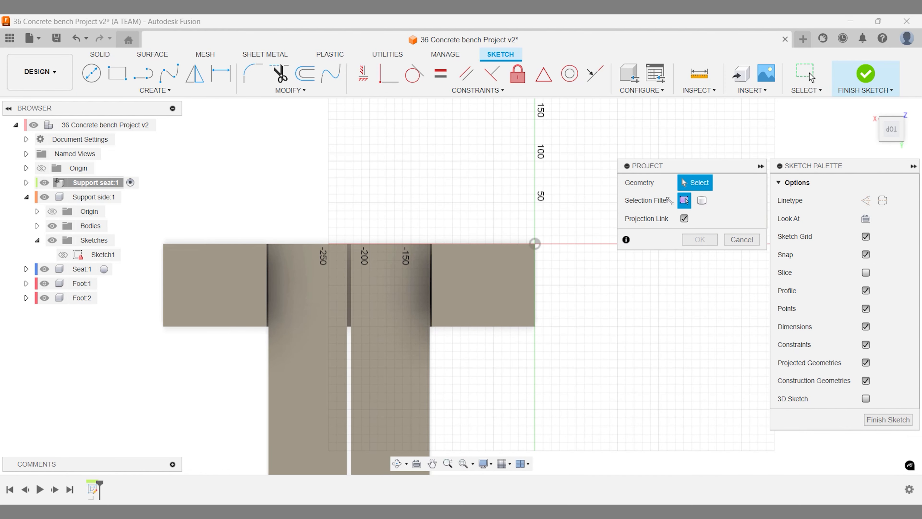
{"action": "left_click", "coordinate": [388, 243]}
{"action": "left_click", "coordinate": [331, 244]}
{"action": "scroll", "coordinate": [340, 255], "scroll_direction": "up", "scroll_amount": 1}
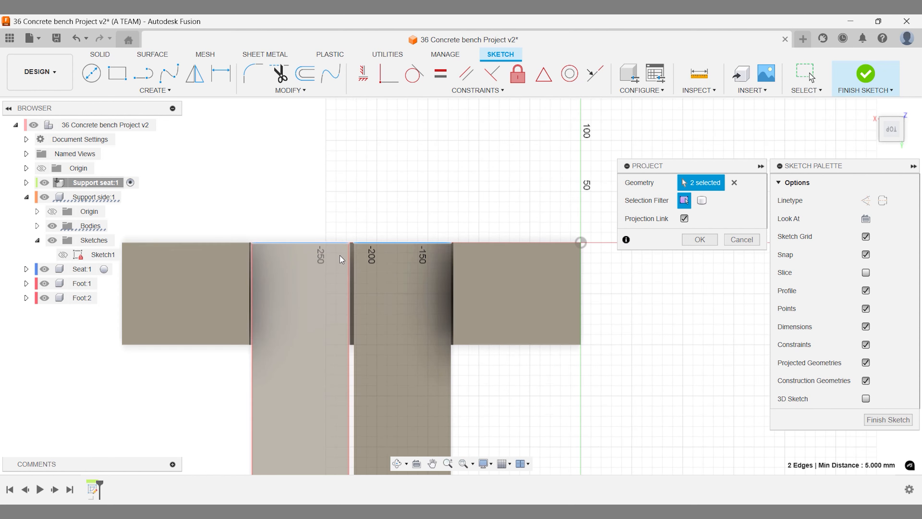
{"action": "scroll", "coordinate": [340, 255], "scroll_direction": "up", "scroll_amount": 3}
{"action": "left_click", "coordinate": [327, 254]}
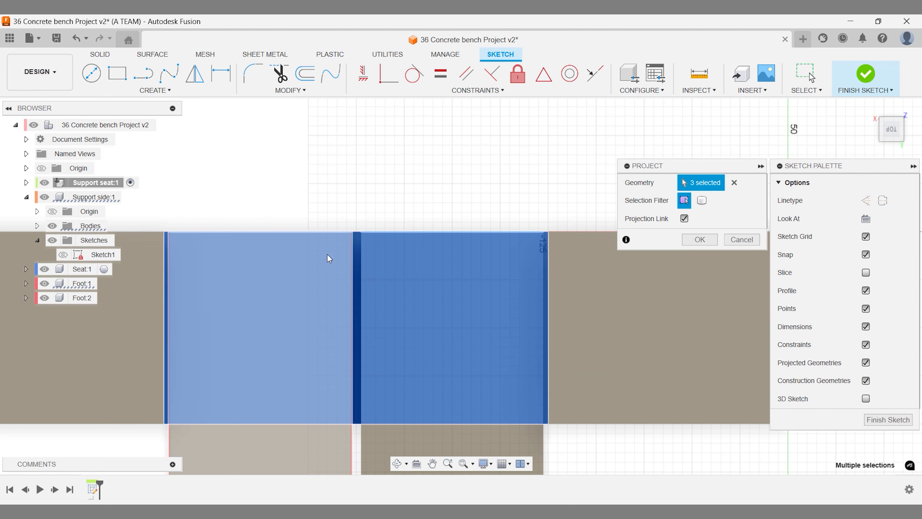
{"action": "left_click", "coordinate": [170, 290]}
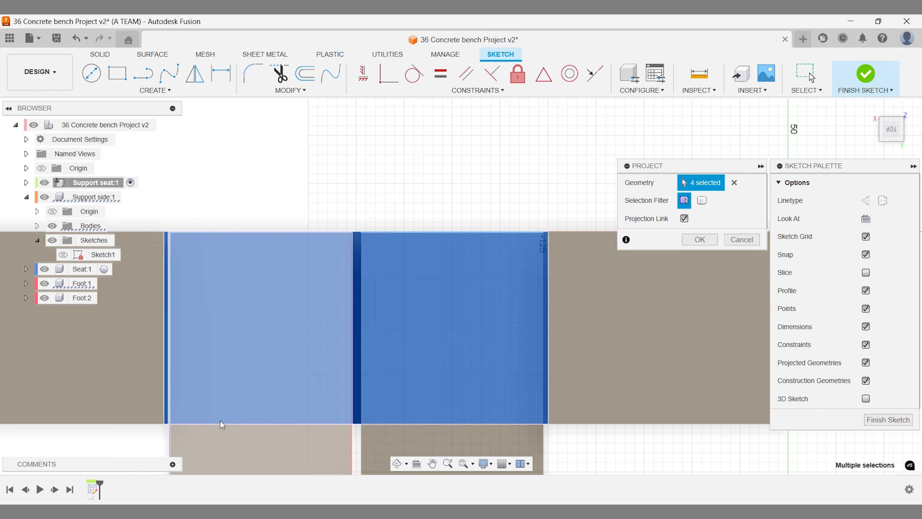
{"action": "left_click", "coordinate": [693, 239]}
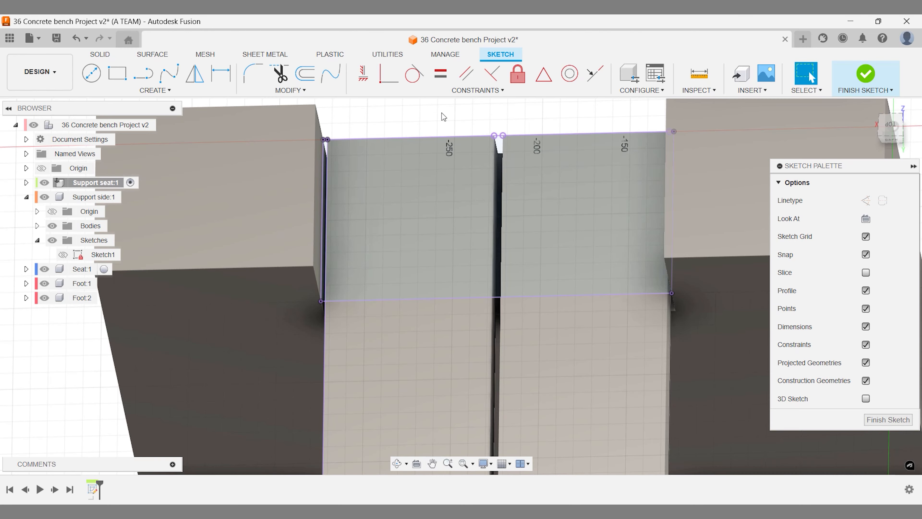
- In top view, draw two vertical lines from the top edge to the bottom edge
{"action": "left_click", "coordinate": [138, 77]}
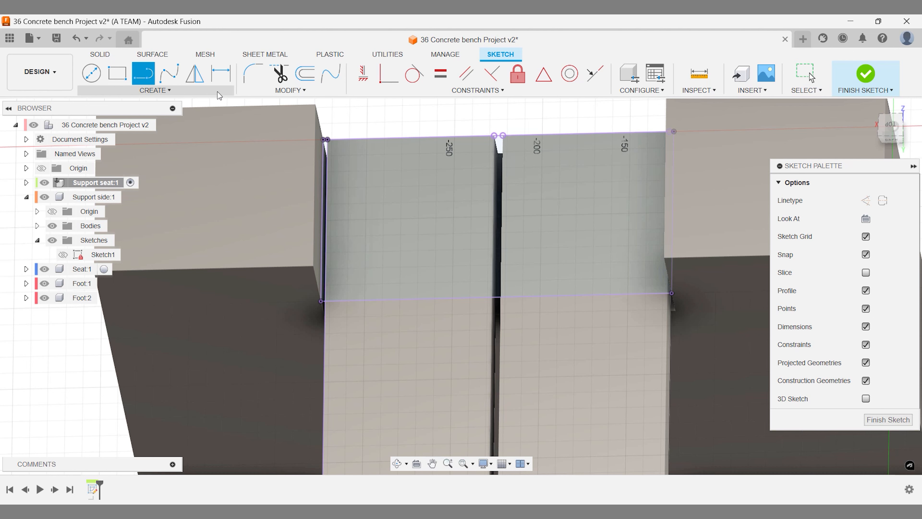
{"action": "left_click", "coordinate": [882, 122]}
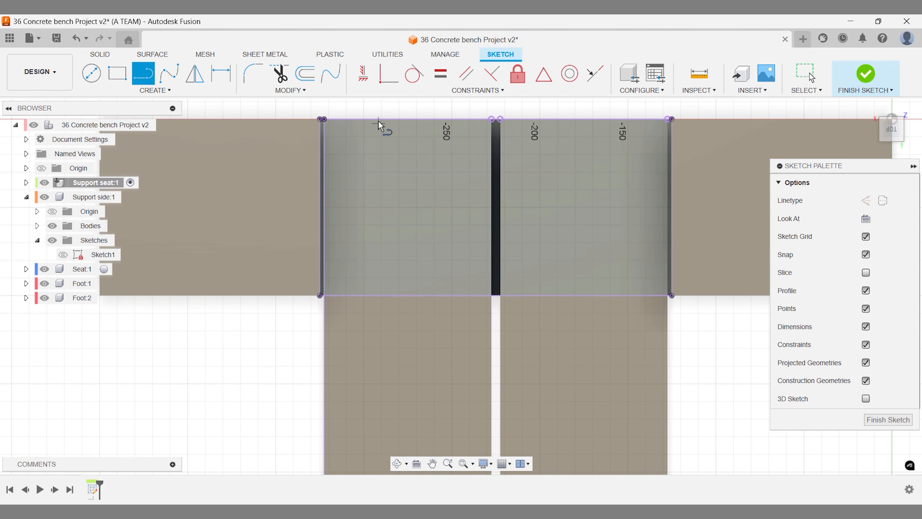
{"action": "left_click", "coordinate": [381, 119]}
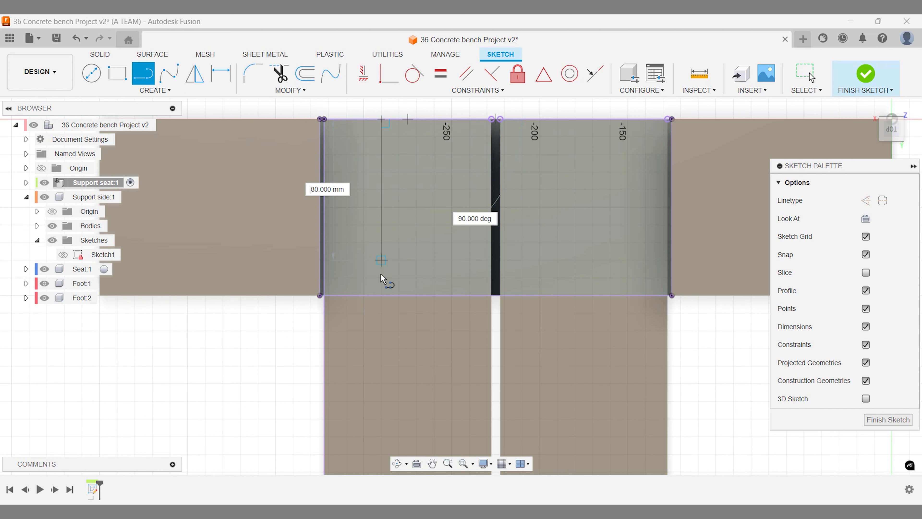
{"action": "double_click", "coordinate": [381, 294]}
{"action": "left_click", "coordinate": [575, 294]}
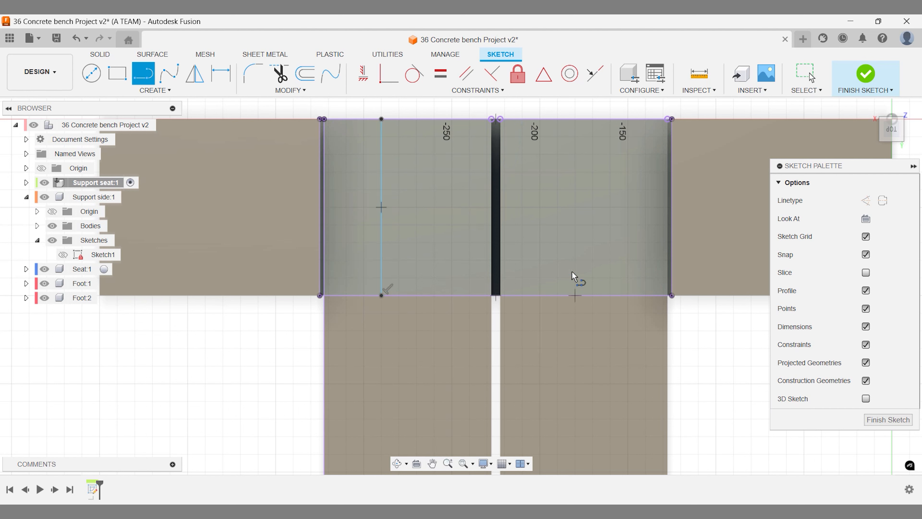
{"action": "double_click", "coordinate": [575, 118]}
- Dimension the right and left lines 2.5 mm from their outer edges
{"action": "key", "text": "d"}
{"action": "left_click", "coordinate": [576, 164]}
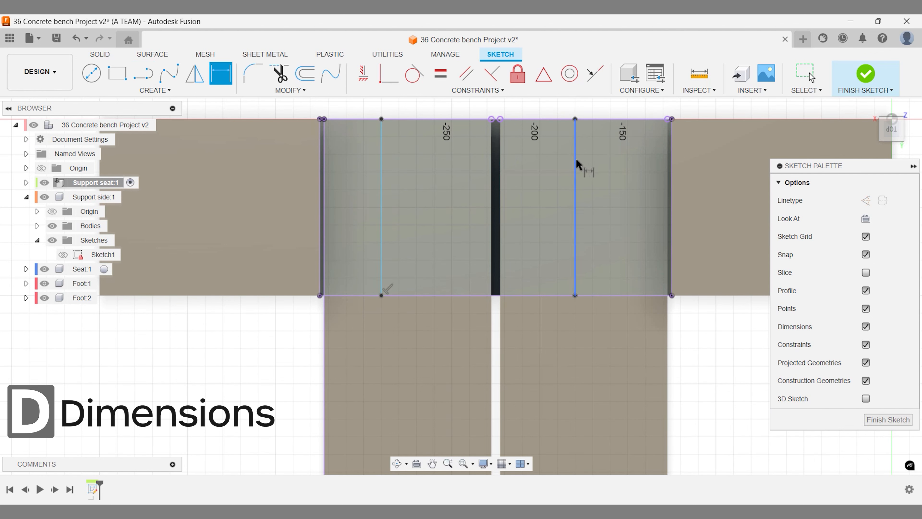
{"action": "left_click", "coordinate": [672, 192]}
{"action": "left_click", "coordinate": [649, 192]}
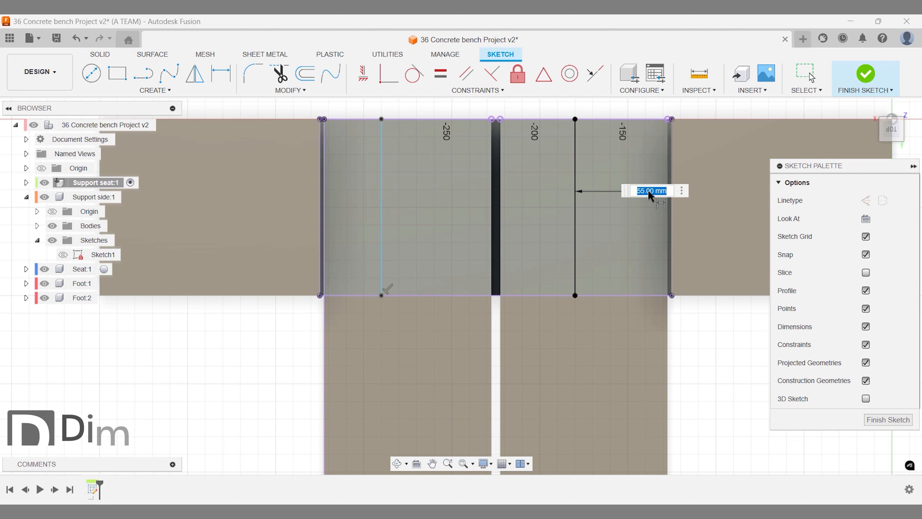
{"action": "type", "text": "2.5"}
{"action": "key", "text": "Return"}
{"action": "left_click", "coordinate": [381, 187]}
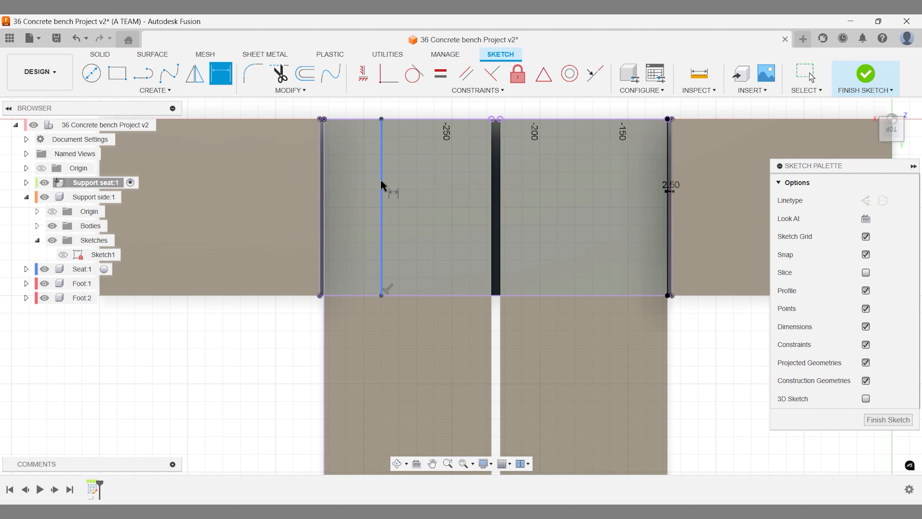
{"action": "scroll", "coordinate": [353, 192], "scroll_direction": "up", "scroll_amount": 3}
{"action": "left_click", "coordinate": [305, 222]}
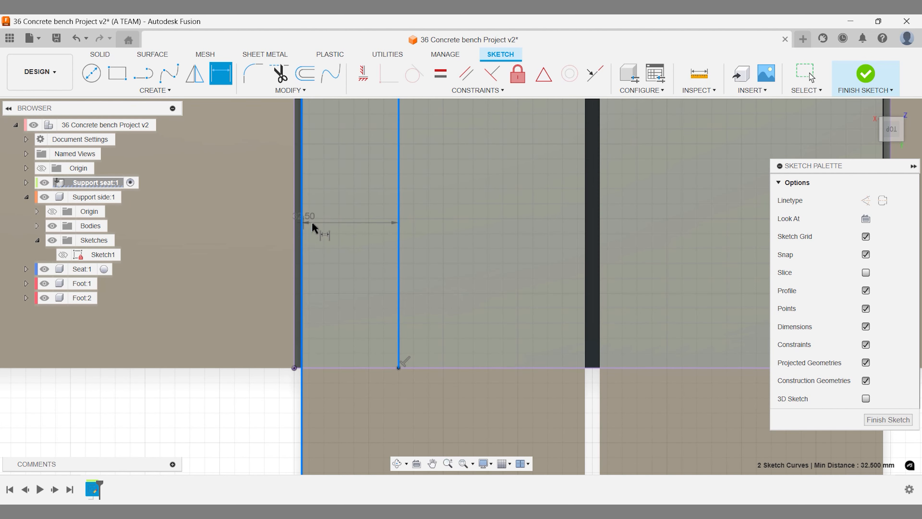
{"action": "left_click", "coordinate": [354, 234]}
{"action": "type", "text": "2.5"}
{"action": "key", "text": "Return"}
{"action": "scroll", "coordinate": [352, 232], "scroll_direction": "down", "scroll_amount": 3}
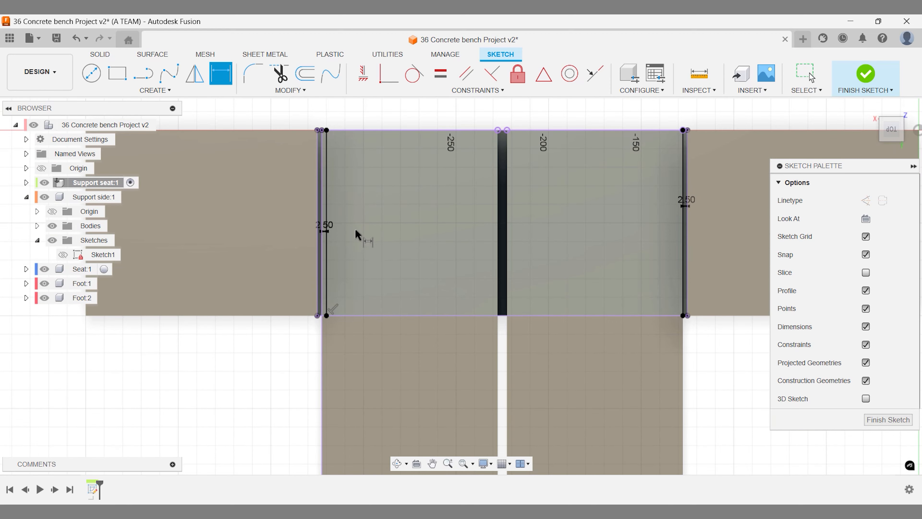
- Extrude the central sketch region 50 mm upward as a new body
{"action": "key", "text": "e"}
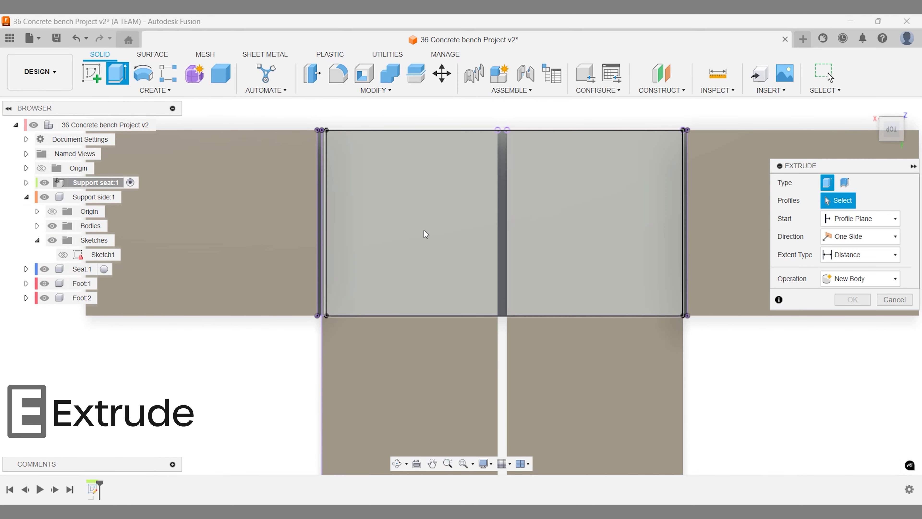
{"action": "left_click", "coordinate": [423, 230]}
{"action": "middle_click_drag", "start_coordinate": [442, 239], "coordinate": [380, 184], "text": "shift"}
{"action": "type", "text": "50"}
{"action": "key", "text": "Return"}
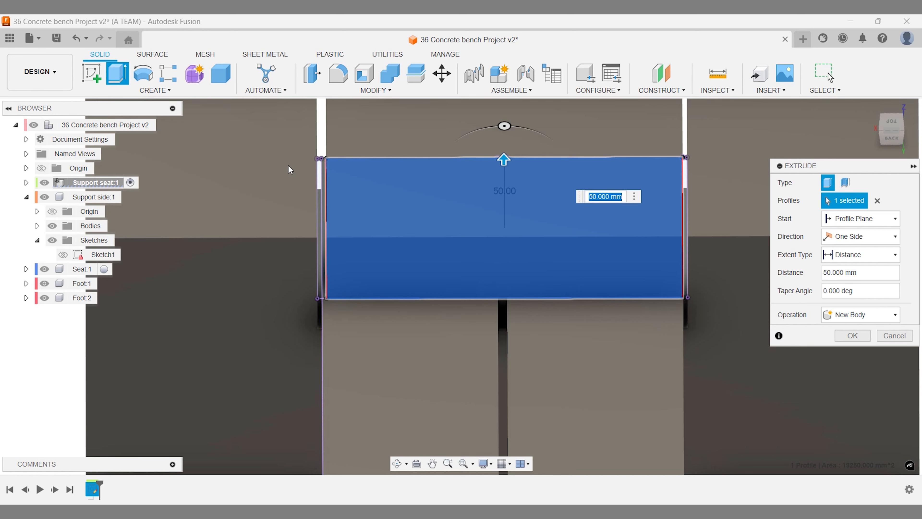
{"action": "scroll", "coordinate": [409, 343], "scroll_direction": "up", "scroll_amount": 3}
{"action": "middle_click_drag", "start_coordinate": [403, 333], "coordinate": [387, 375]}
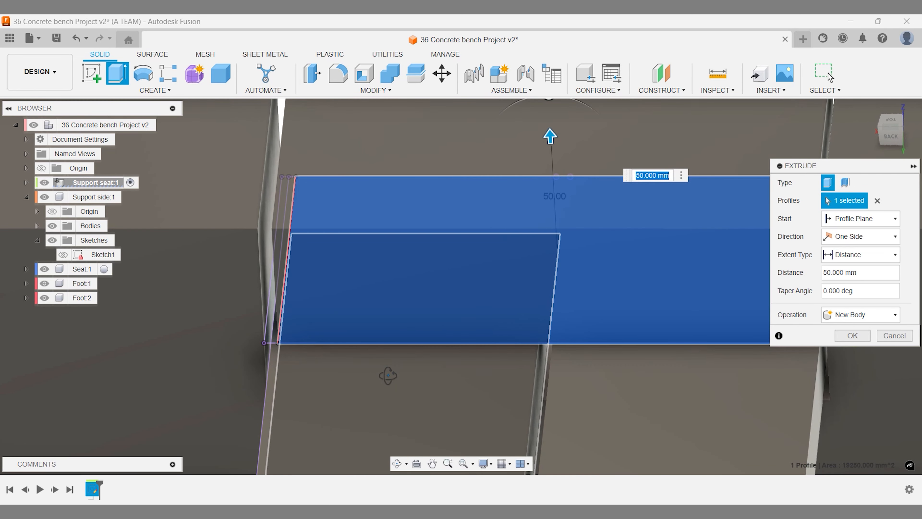
{"action": "scroll", "coordinate": [388, 375], "scroll_direction": "down", "scroll_amount": 3}
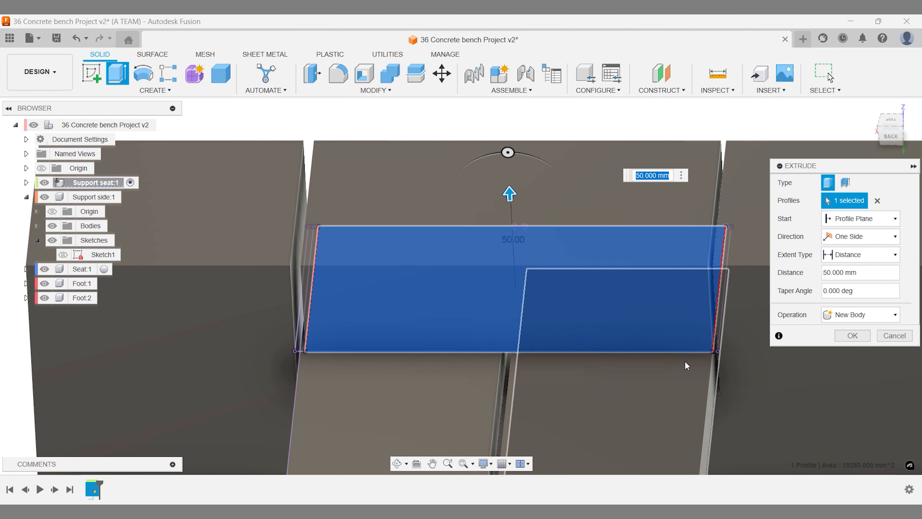
{"action": "left_click", "coordinate": [851, 336]}
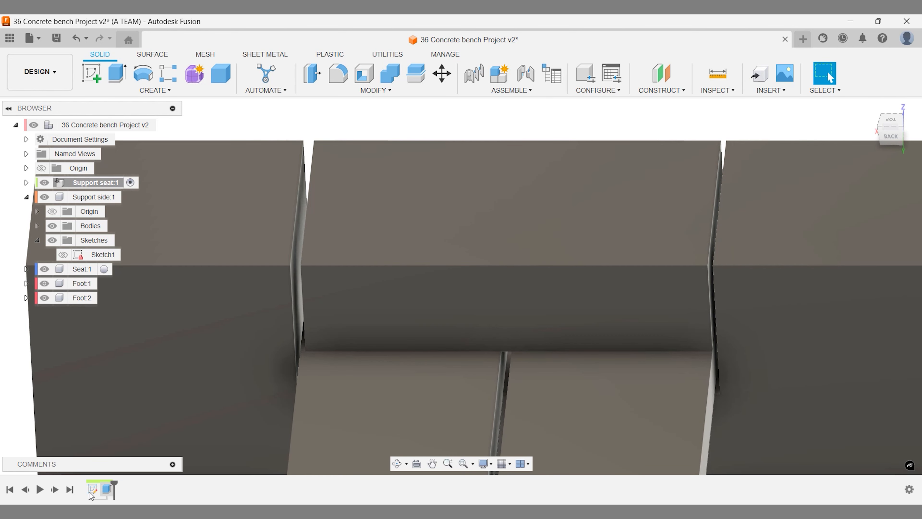
- Reopen the first sketch from the timeline and delete its left 2.50 dimension
{"action": "left_click", "coordinate": [92, 489]}
{"action": "right_click", "coordinate": [89, 492]}
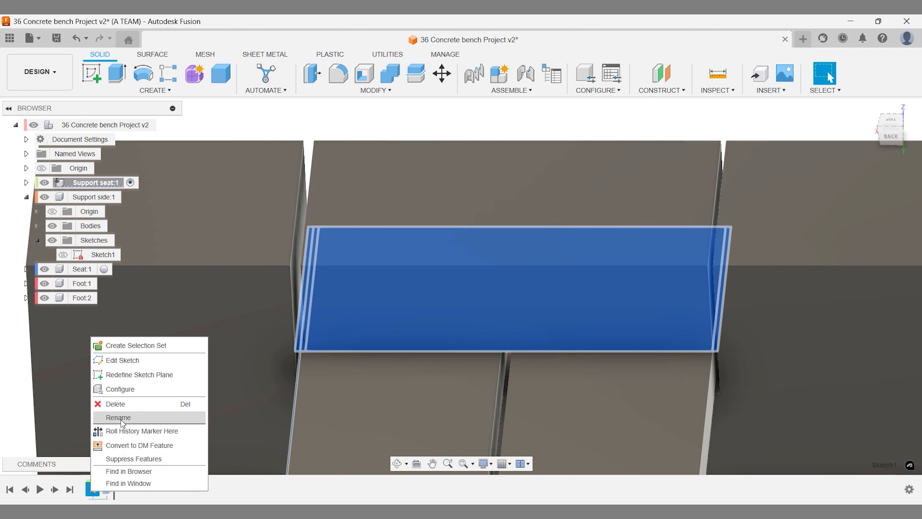
{"action": "left_click", "coordinate": [144, 365]}
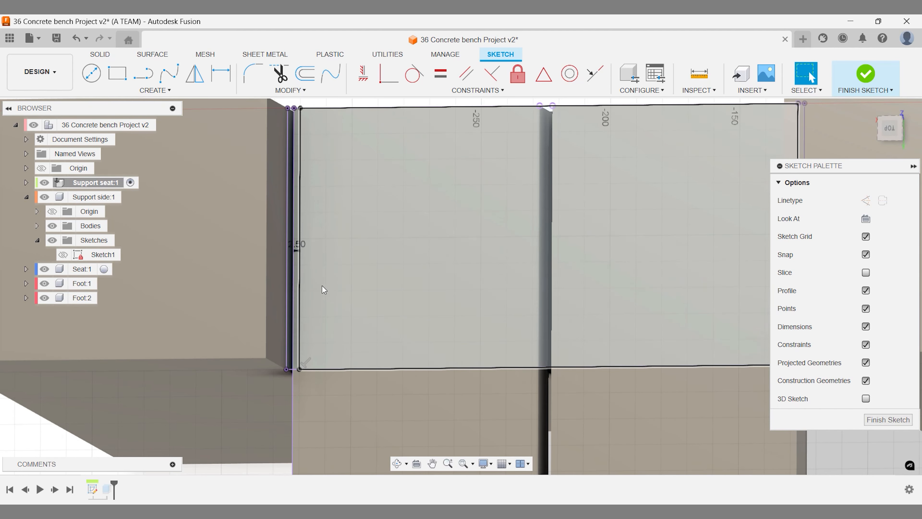
{"action": "left_click", "coordinate": [298, 251]}
{"action": "double_click", "coordinate": [298, 251]}
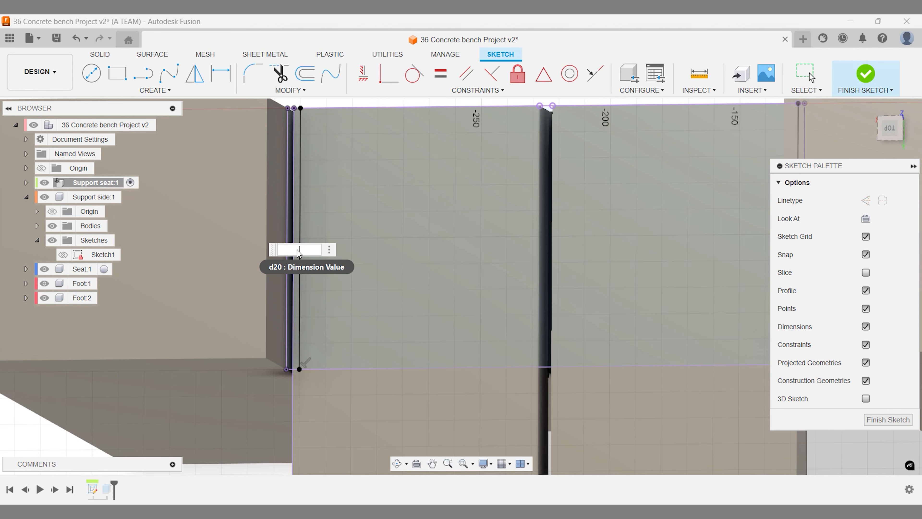
{"action": "key", "text": "Escape"}
{"action": "left_click", "coordinate": [295, 247]}
{"action": "key", "text": "Delete"}
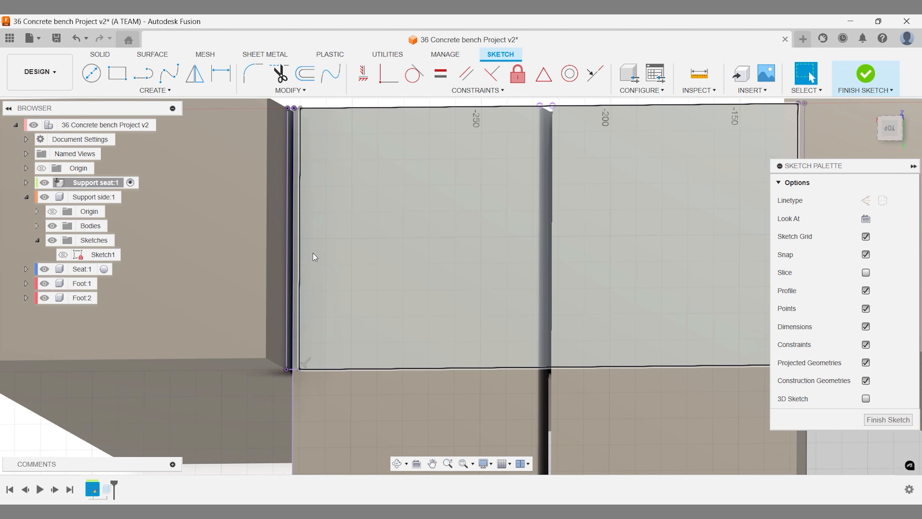
- Re-add the left line's 2.5 mm offset dimension and finish the sketch
{"action": "key", "text": "d"}
{"action": "left_click", "coordinate": [302, 256]}
{"action": "left_click", "coordinate": [322, 261]}
{"action": "type", "text": "2.5"}
{"action": "key", "text": "Return"}
{"action": "scroll", "coordinate": [323, 259], "scroll_direction": "down", "scroll_amount": 2}
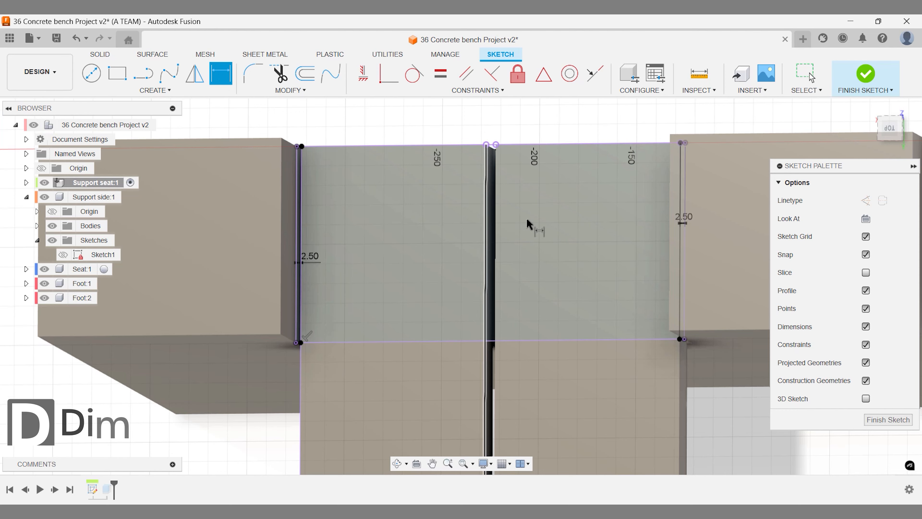
{"action": "left_click", "coordinate": [846, 80]}
- Inspect the bench from the back and home views, then activate the top-level assembly
{"action": "left_click", "coordinate": [890, 142]}
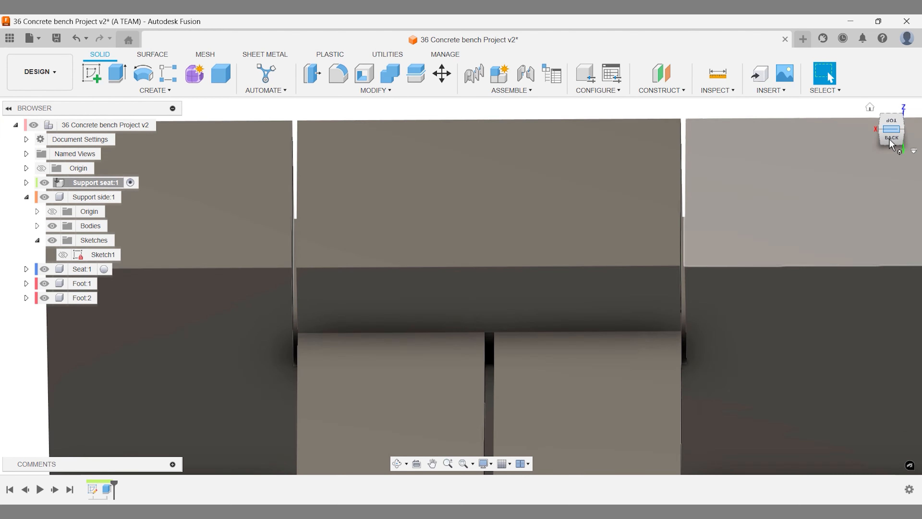
{"action": "middle_click_drag", "start_coordinate": [388, 253], "coordinate": [335, 335], "text": "shift"}
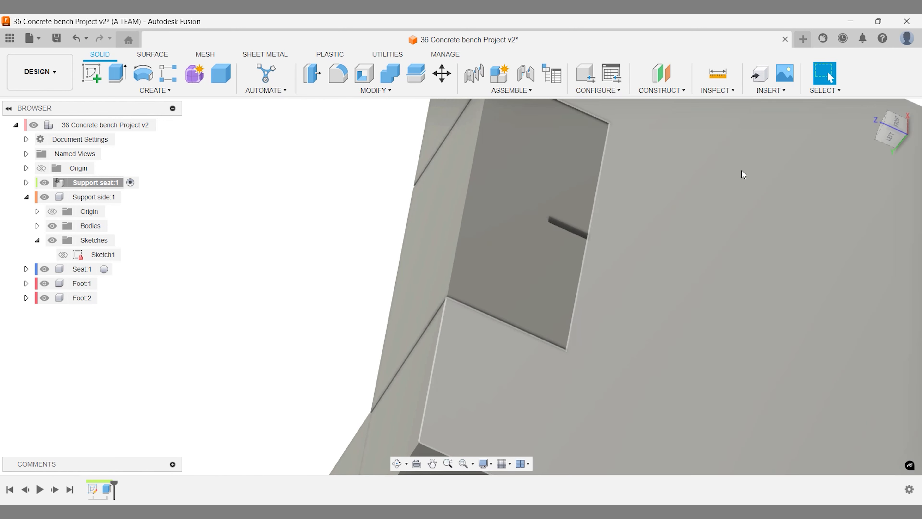
{"action": "left_click", "coordinate": [869, 109]}
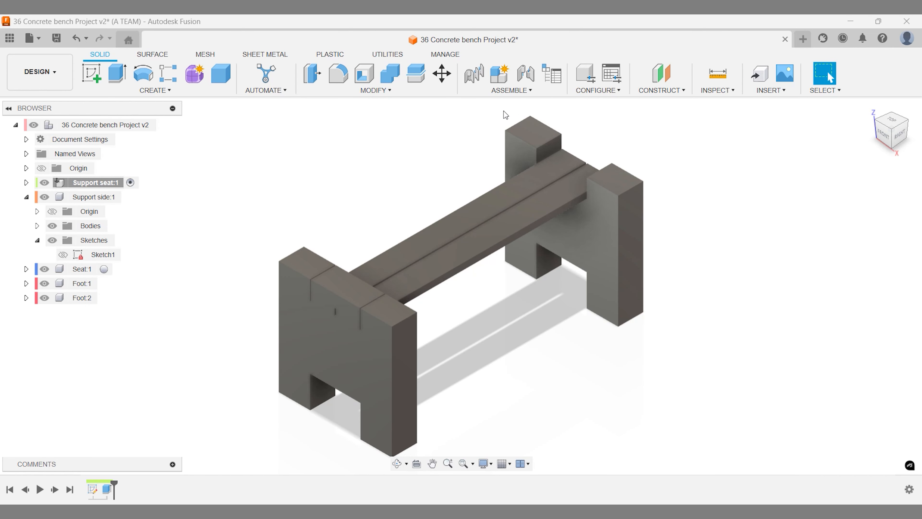
{"action": "left_click", "coordinate": [167, 125]}
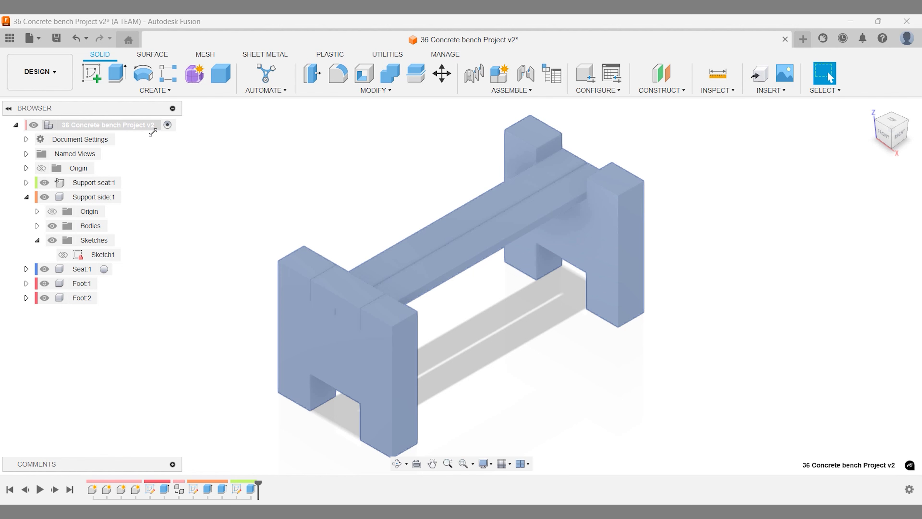
- Copy and paste the Support seat component to create a second seat support
{"action": "left_click", "coordinate": [92, 185]}
{"action": "key", "text": "ctrl+c"}
{"action": "key", "text": "ctrl+v"}
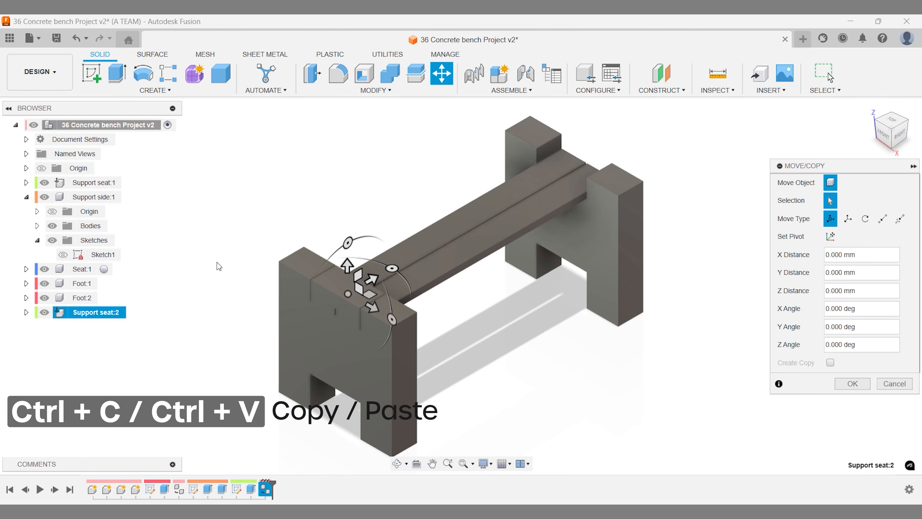
{"action": "left_click_drag", "start_coordinate": [370, 277], "coordinate": [393, 265]}
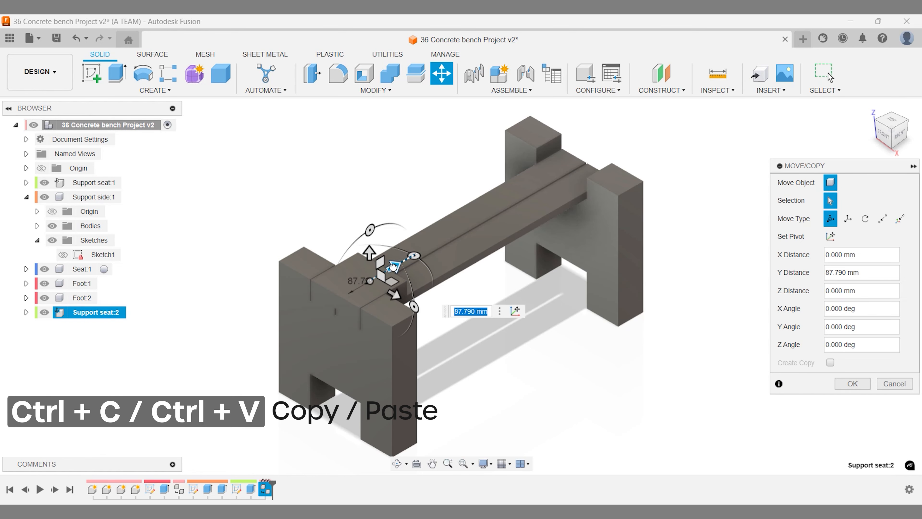
- Move the copy 850 mm along Y onto the far foot and return to the home view
{"action": "left_click", "coordinate": [907, 121]}
{"action": "left_click", "coordinate": [626, 290]}
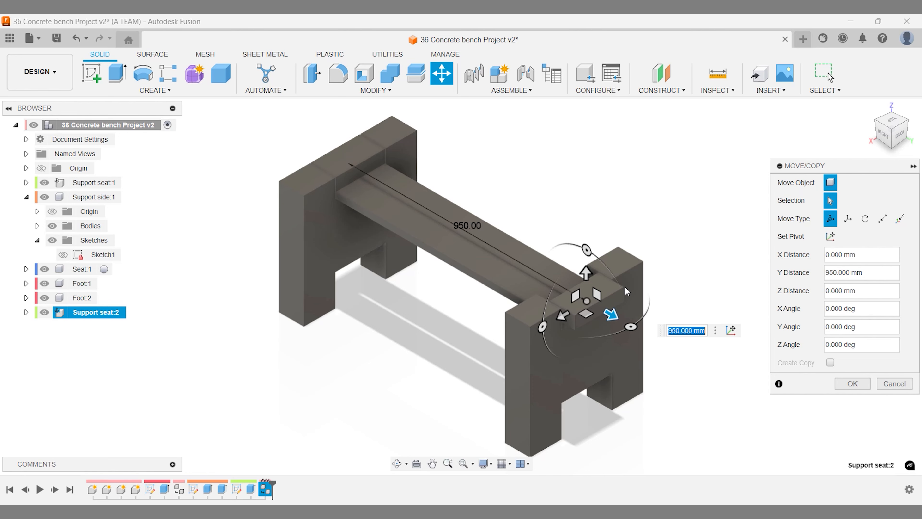
{"action": "scroll", "coordinate": [622, 288], "scroll_direction": "up", "scroll_amount": 5}
{"action": "middle_click_drag", "start_coordinate": [622, 288], "coordinate": [678, 313], "text": "shift"}
{"action": "type", "text": "850"}
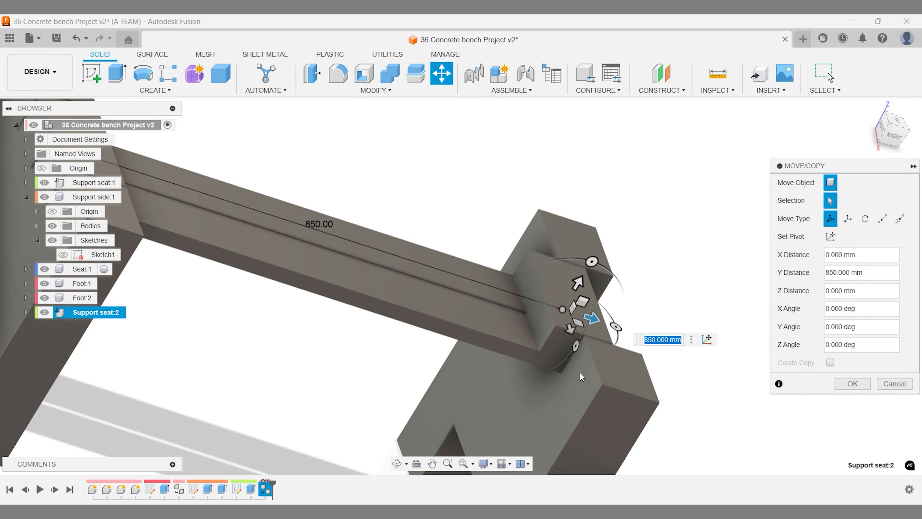
{"action": "type", "text": "900"}
{"action": "key", "text": "Return"}
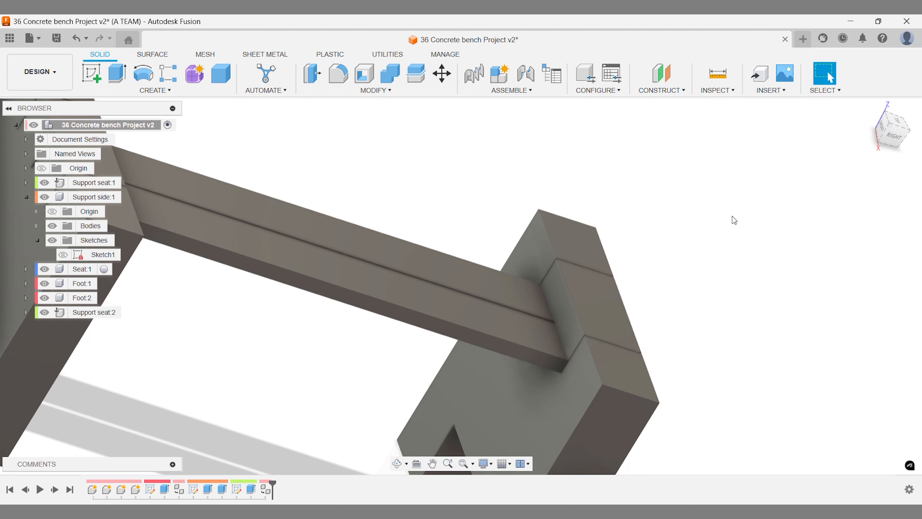
{"action": "left_click", "coordinate": [868, 110]}
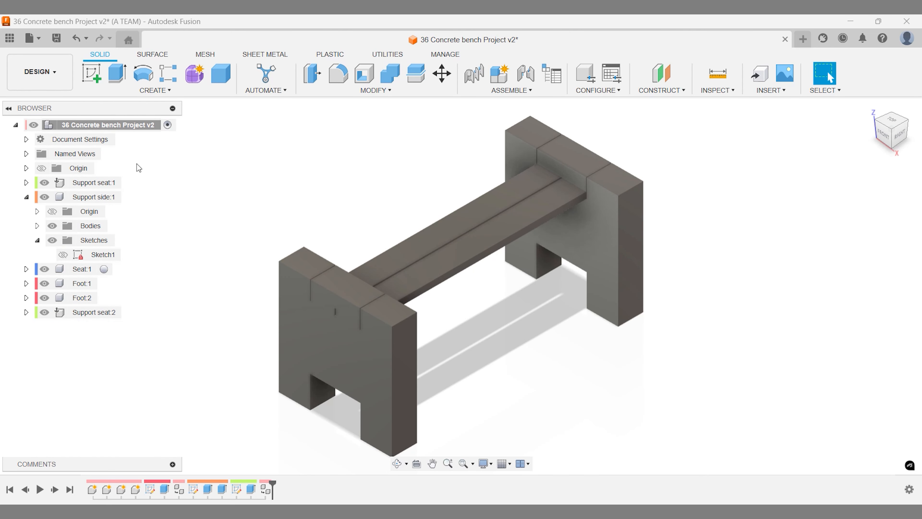
{"action": "left_click", "coordinate": [31, 197]}
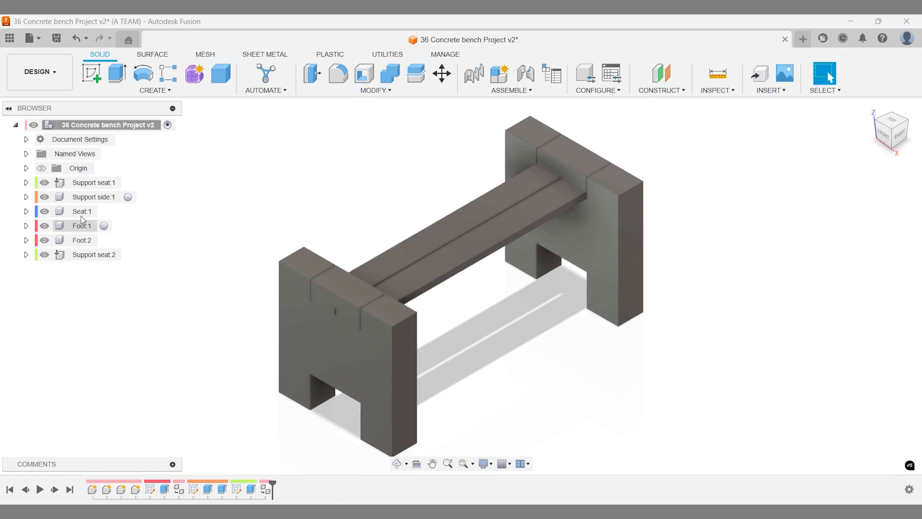
- Activate the Seat:1 component and start a new sketch on the horizontal top plane
{"action": "left_click", "coordinate": [103, 211]}
{"action": "left_click", "coordinate": [30, 212]}
{"action": "left_click", "coordinate": [30, 212]}
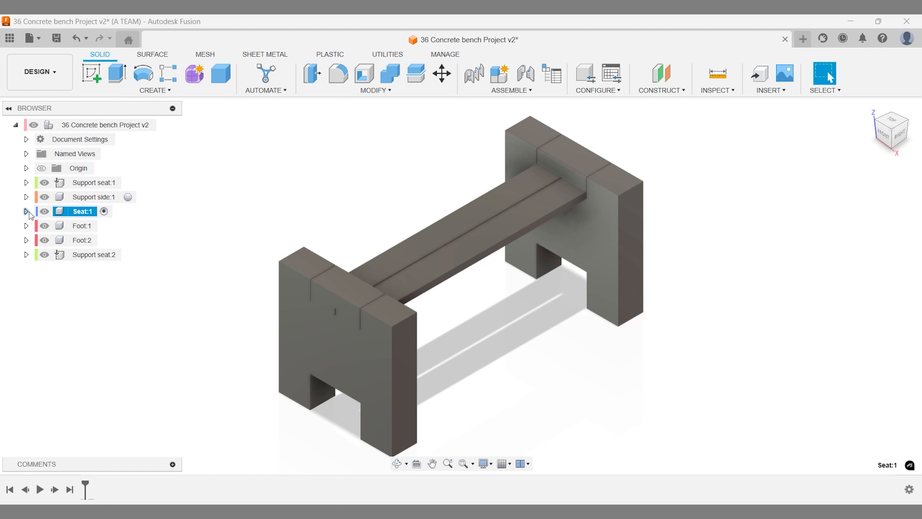
{"action": "left_click", "coordinate": [92, 78]}
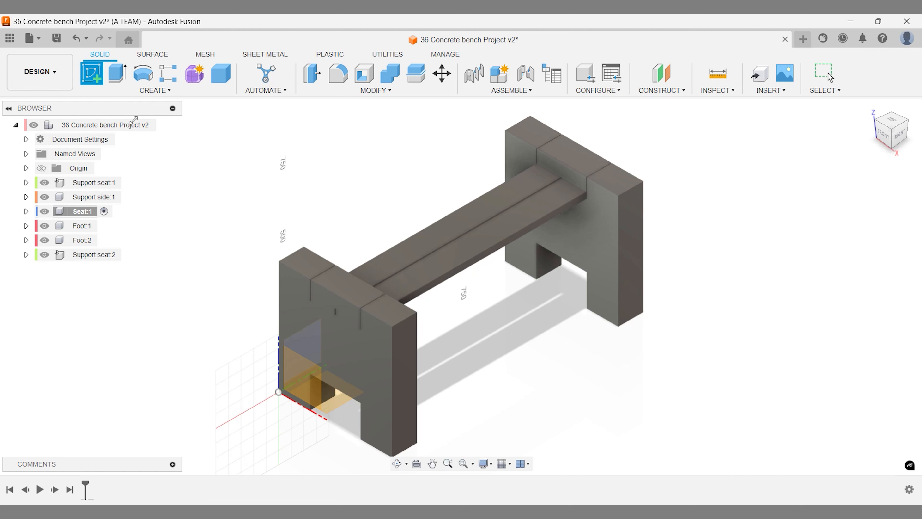
{"action": "left_click", "coordinate": [380, 264]}
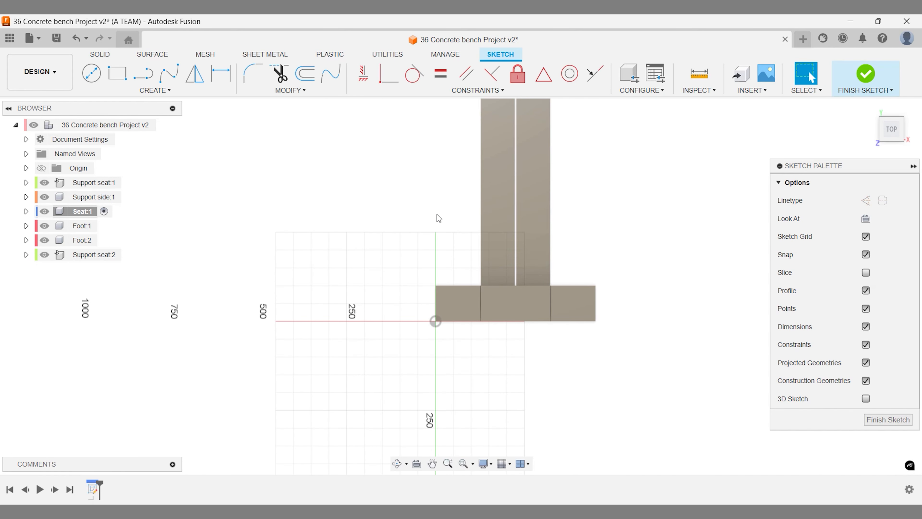
{"action": "scroll", "coordinate": [447, 235], "scroll_direction": "up", "scroll_amount": 1}
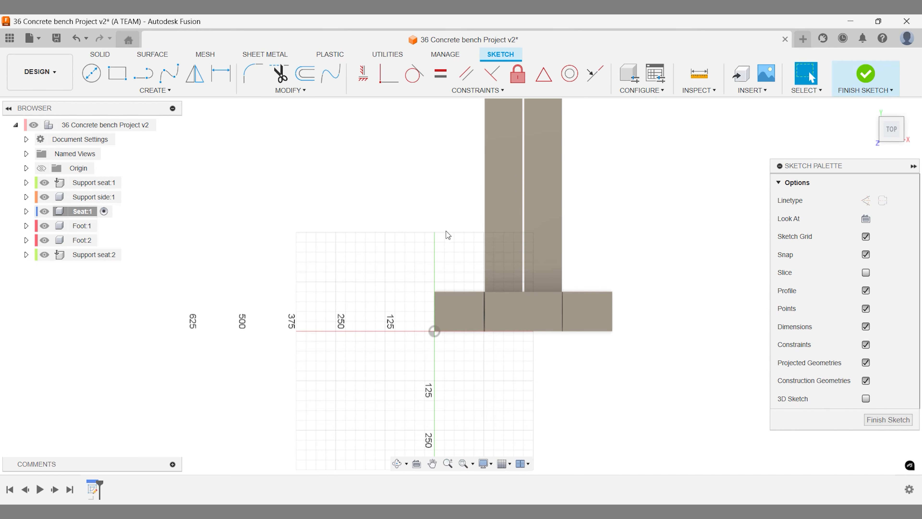
- Draw a 450 × 75 mm rectangle beside the seat with a horizontal line across it
{"action": "left_click", "coordinate": [127, 77]}
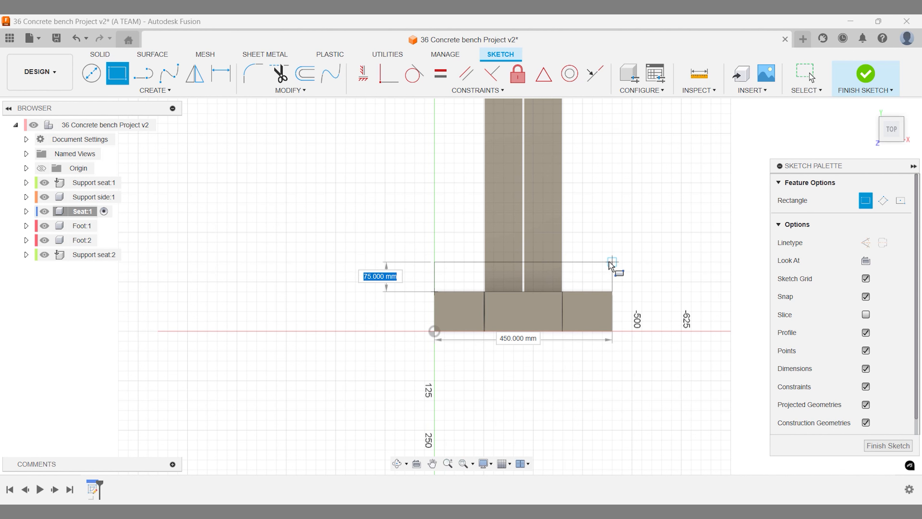
{"action": "left_click", "coordinate": [609, 262]}
{"action": "scroll", "coordinate": [610, 262], "scroll_direction": "up", "scroll_amount": 5}
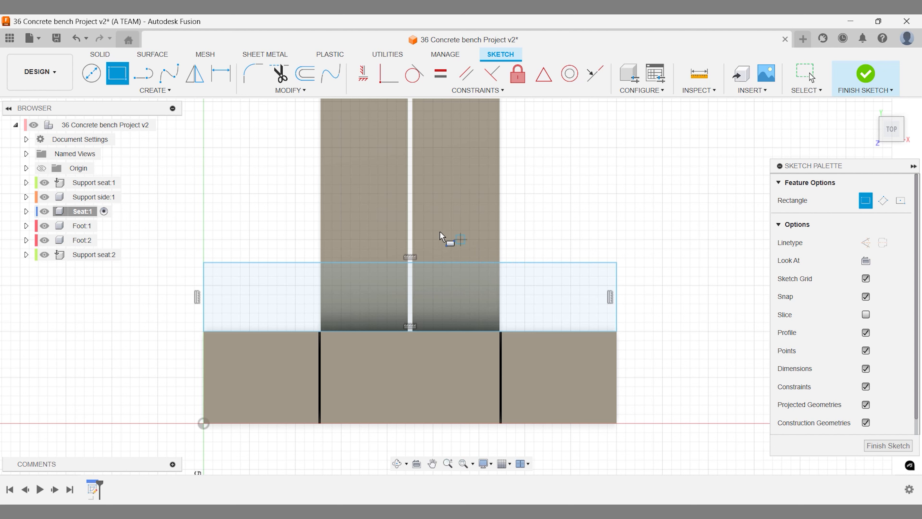
{"action": "left_click", "coordinate": [144, 73]}
{"action": "left_click", "coordinate": [203, 239]}
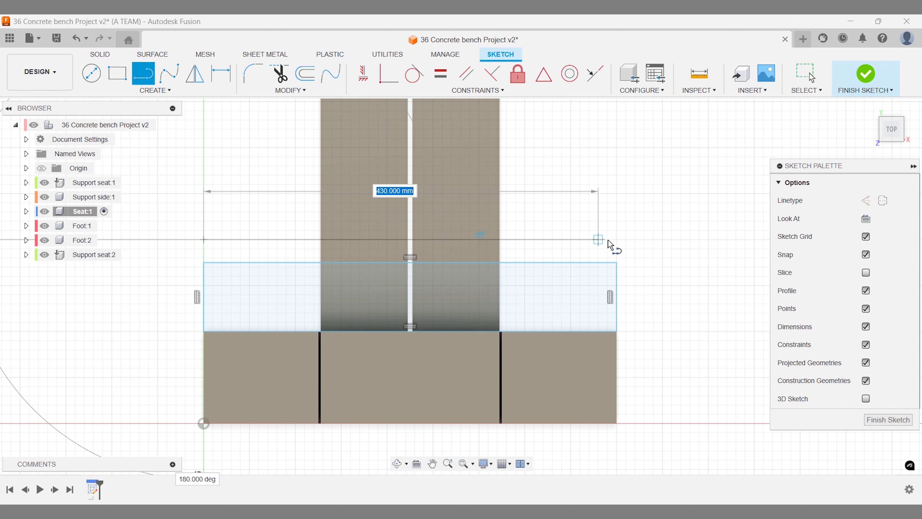
{"action": "left_click", "coordinate": [617, 240]}
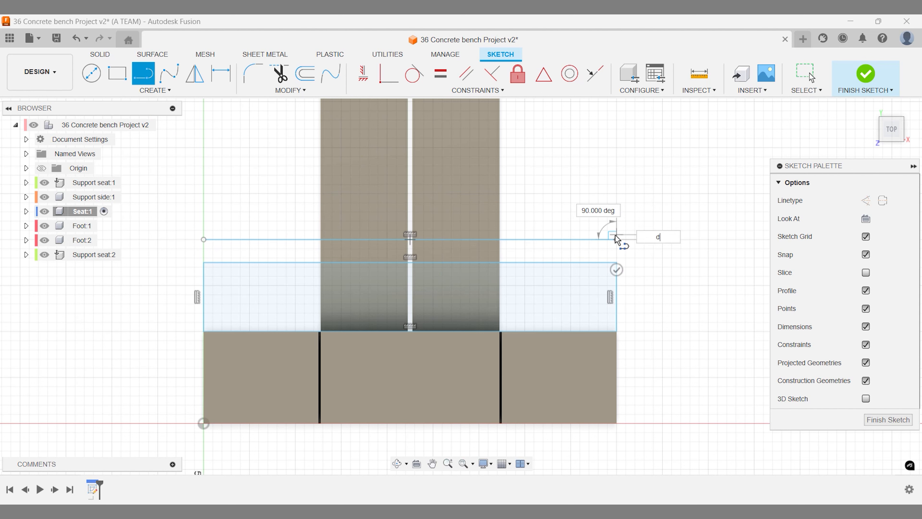
{"action": "key", "text": "Escape"}
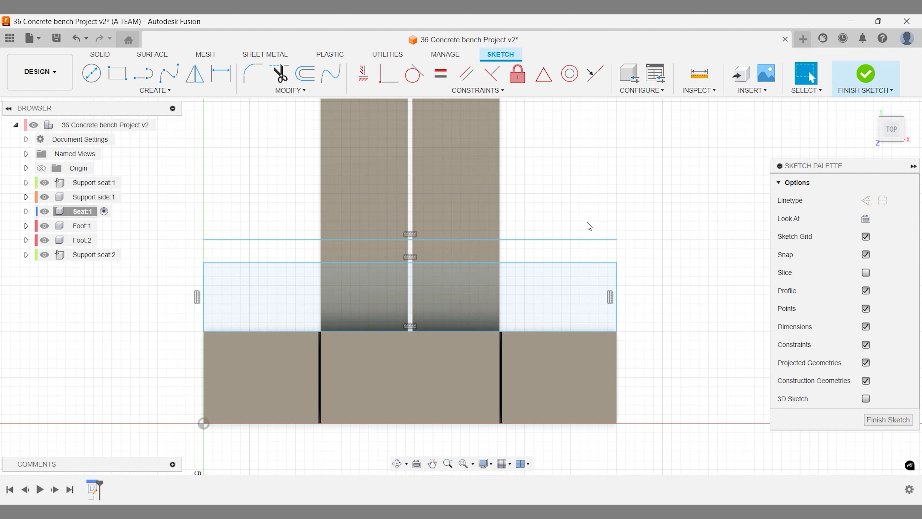
- Dimension the new line 2.5 mm from the rectangle's top edge
{"action": "key", "text": "d"}
{"action": "left_click", "coordinate": [574, 253]}
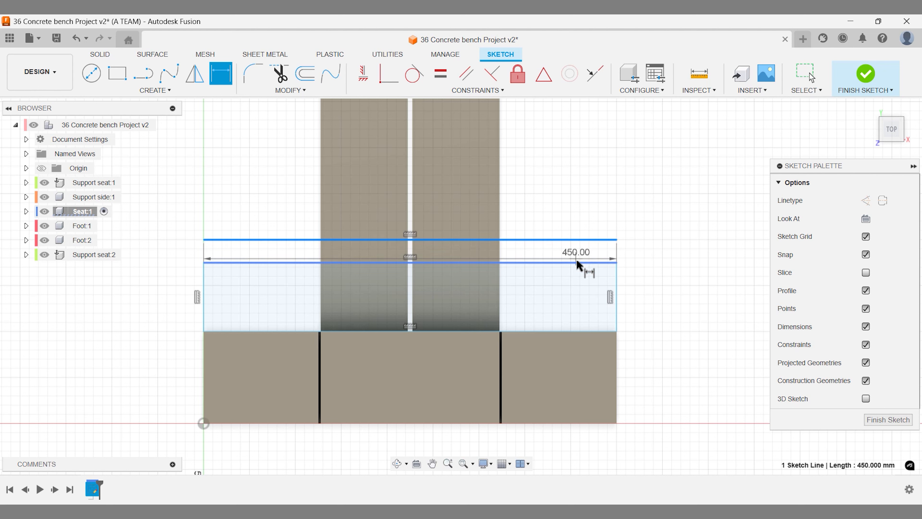
{"action": "left_click", "coordinate": [595, 263]}
{"action": "left_click", "coordinate": [634, 254]}
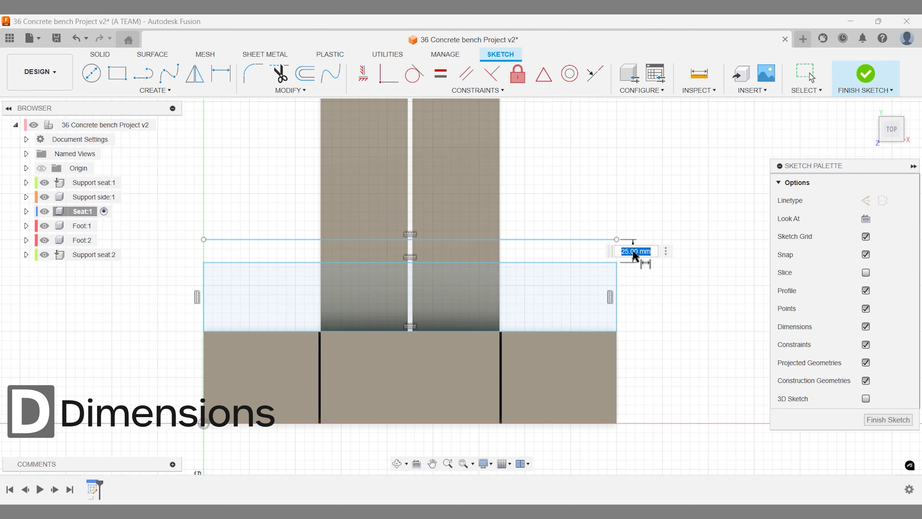
{"action": "type", "text": "2"}
{"action": "key", "text": "Return"}
{"action": "left_click", "coordinate": [636, 258]}
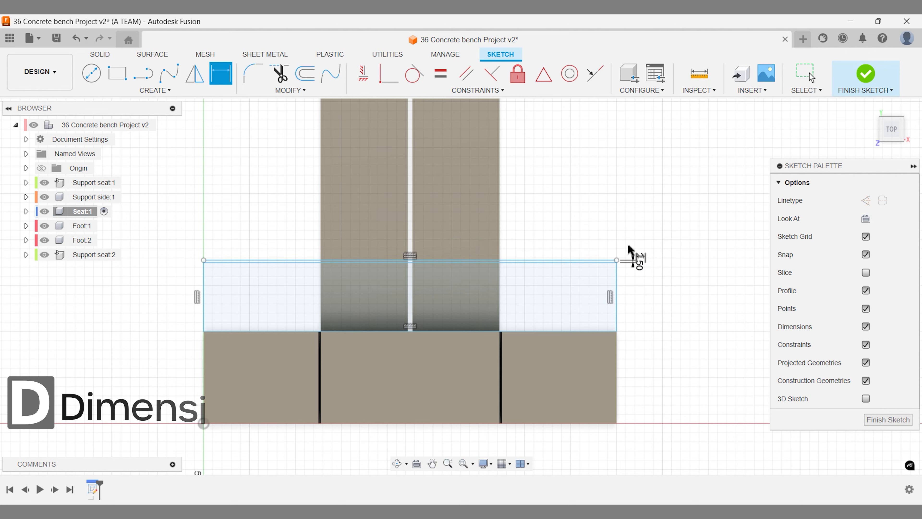
{"action": "key", "text": "Escape"}
- Offset the rectangle's bottom line by -2.5 mm
{"action": "left_click", "coordinate": [572, 330]}
{"action": "key", "text": "o"}
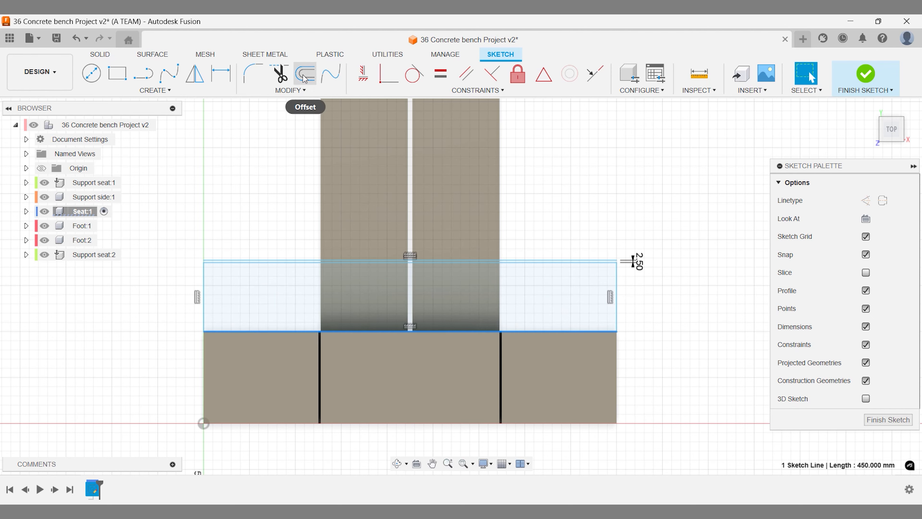
{"action": "left_click_drag", "start_coordinate": [570, 330], "coordinate": [568, 228]}
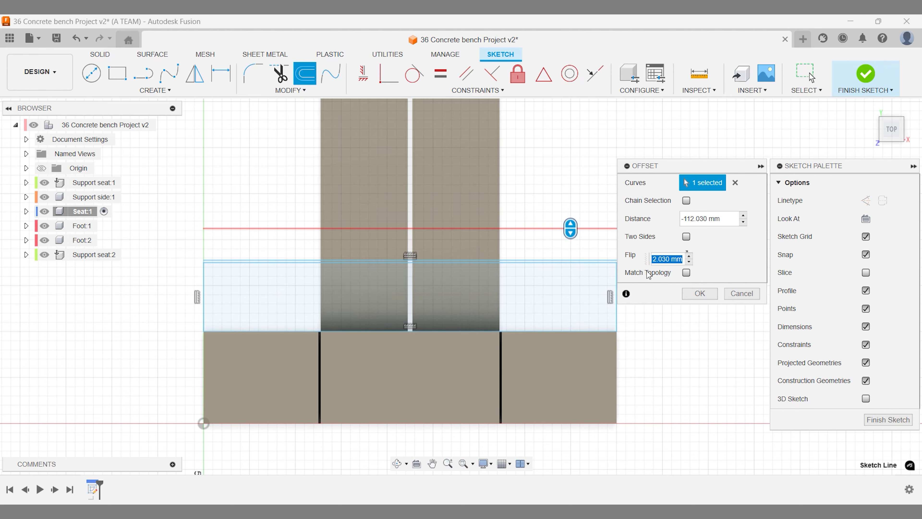
{"action": "left_click_drag", "start_coordinate": [638, 261], "coordinate": [619, 261]}
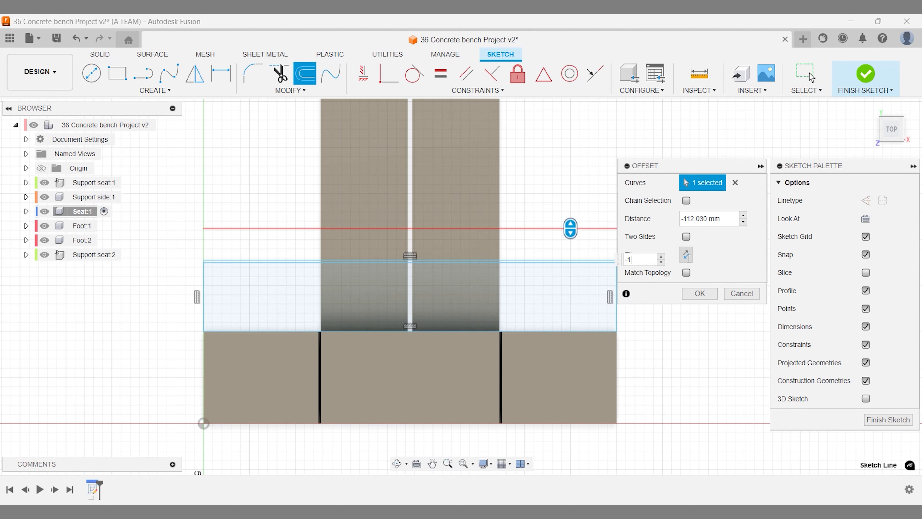
{"action": "type", "text": "-1"}
{"action": "key", "text": "BackSpace"}
{"action": "type", "text": "2.5"}
{"action": "key", "text": "Return"}
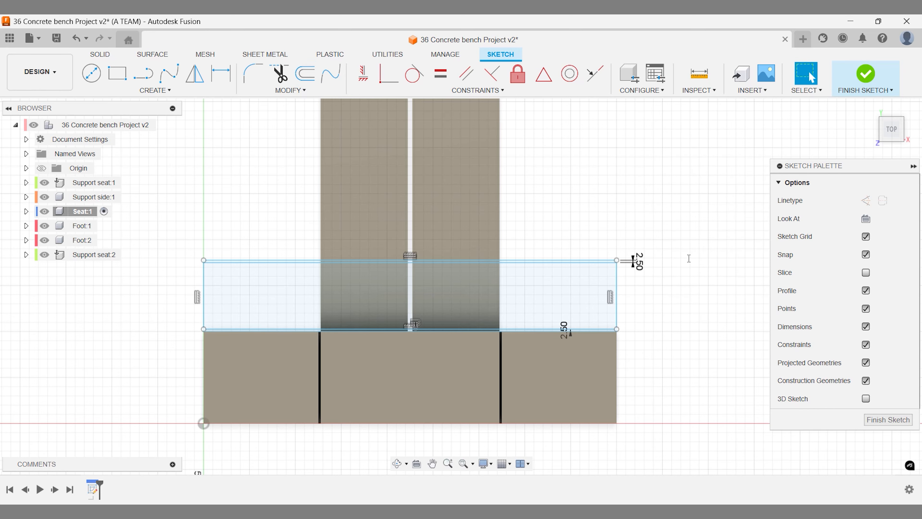
- Trim away the corner segments, leftover bottom line and extra upper line
{"action": "scroll", "coordinate": [650, 338], "scroll_direction": "up", "scroll_amount": 3}
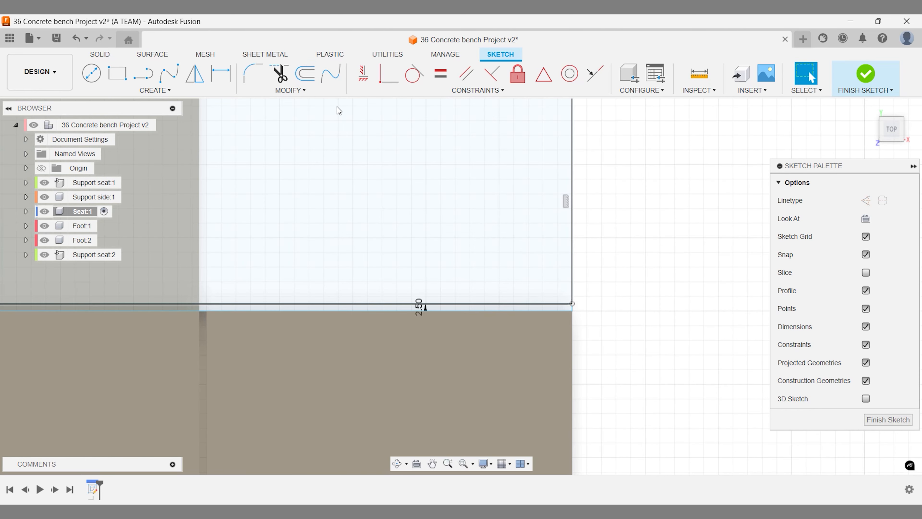
{"action": "key", "text": "t"}
{"action": "left_click", "coordinate": [574, 310]}
{"action": "left_click", "coordinate": [569, 312]}
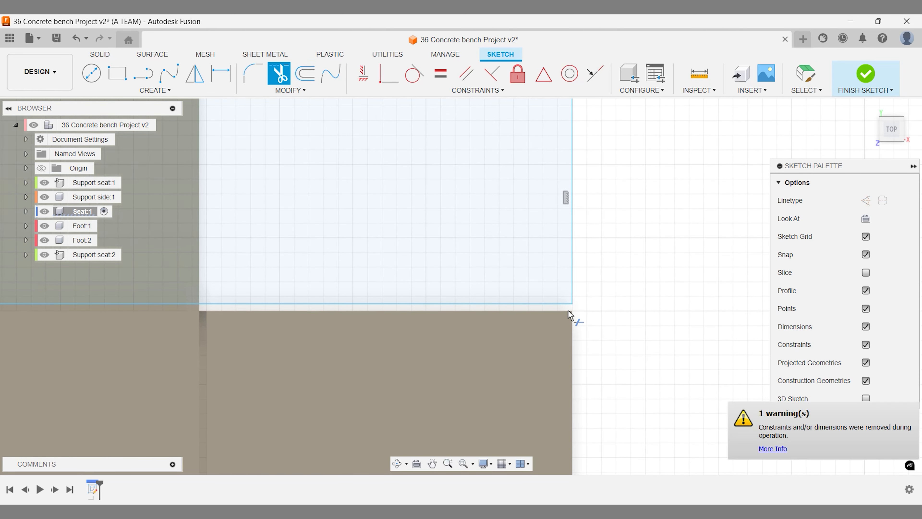
{"action": "scroll", "coordinate": [570, 311], "scroll_direction": "down", "scroll_amount": 3}
{"action": "scroll", "coordinate": [233, 323], "scroll_direction": "up", "scroll_amount": 1}
{"action": "middle_click_drag", "start_coordinate": [210, 331], "coordinate": [609, 341]}
{"action": "scroll", "coordinate": [258, 311], "scroll_direction": "up", "scroll_amount": 2}
{"action": "scroll", "coordinate": [262, 313], "scroll_direction": "up", "scroll_amount": 1}
{"action": "left_click", "coordinate": [253, 325]}
{"action": "left_click", "coordinate": [316, 114]}
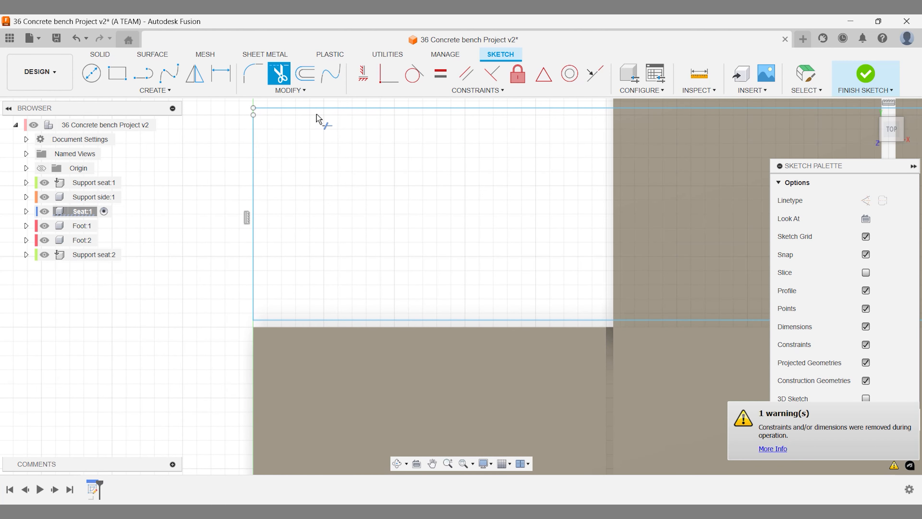
- Extend the right side line to close the slat outline, then return to the home view
{"action": "left_click", "coordinate": [304, 92]}
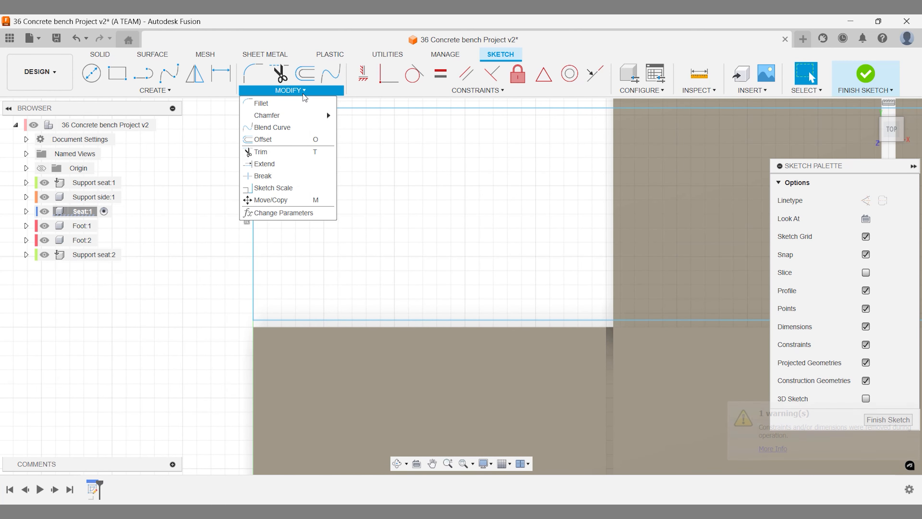
{"action": "left_click", "coordinate": [265, 163]}
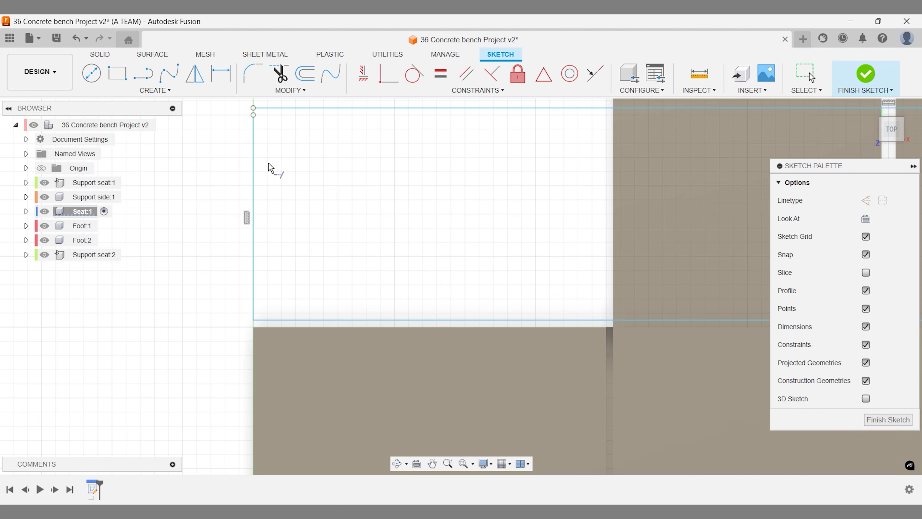
{"action": "scroll", "coordinate": [256, 167], "scroll_direction": "down", "scroll_amount": 5}
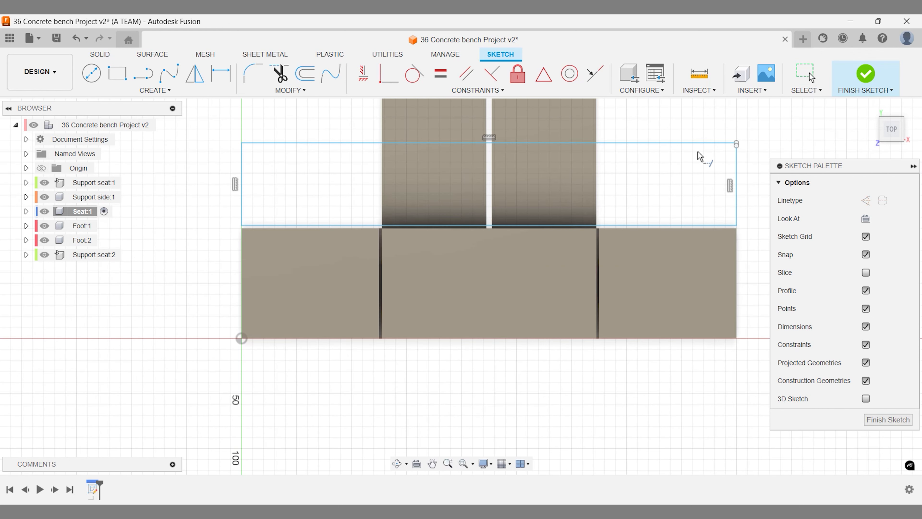
{"action": "left_click", "coordinate": [735, 164]}
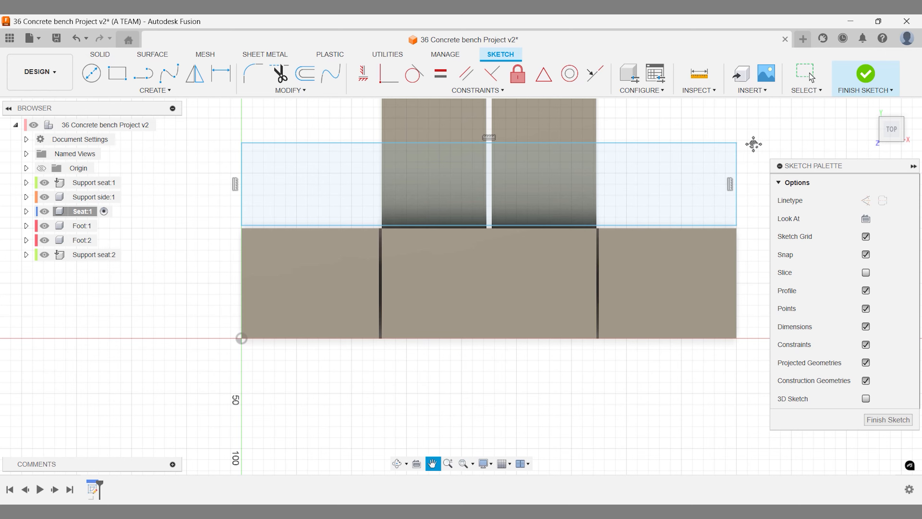
{"action": "middle_click_drag", "start_coordinate": [753, 144], "coordinate": [709, 174]}
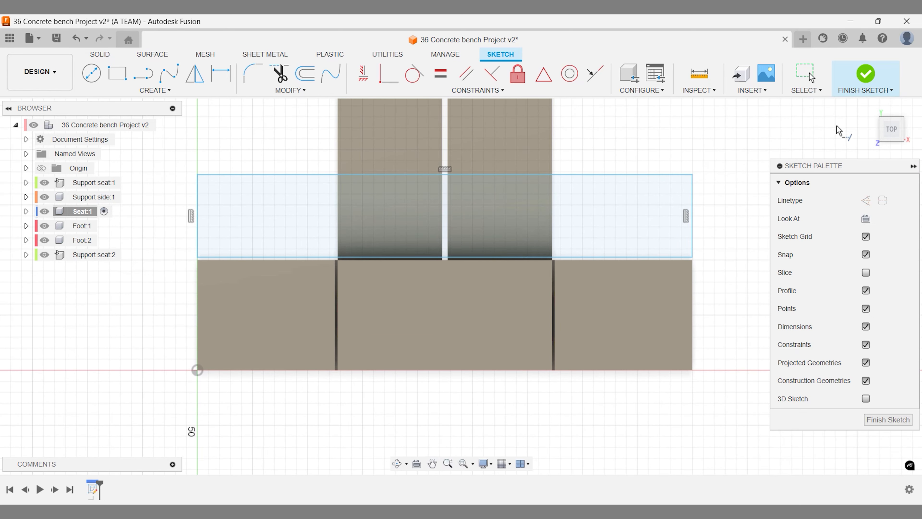
{"action": "left_click", "coordinate": [869, 108]}
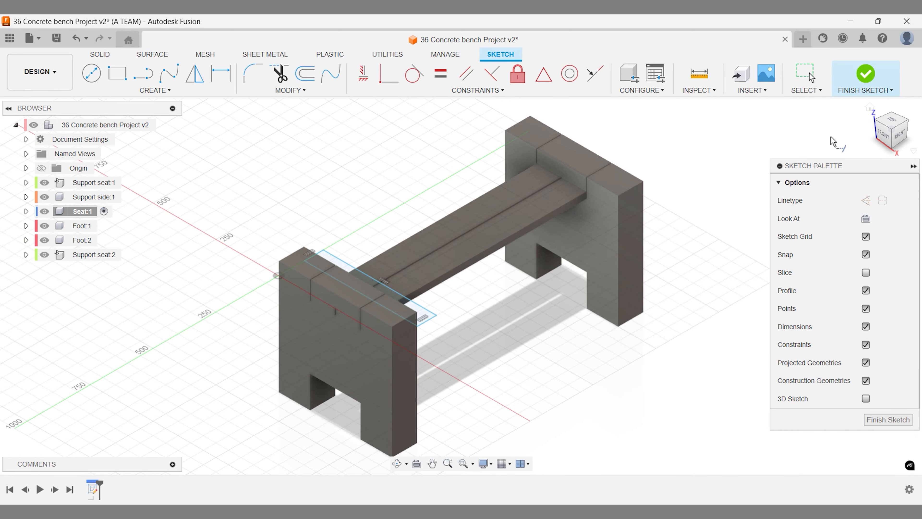
- Extrude the slat profile 50 mm upward as a new body
{"action": "key", "text": "e"}
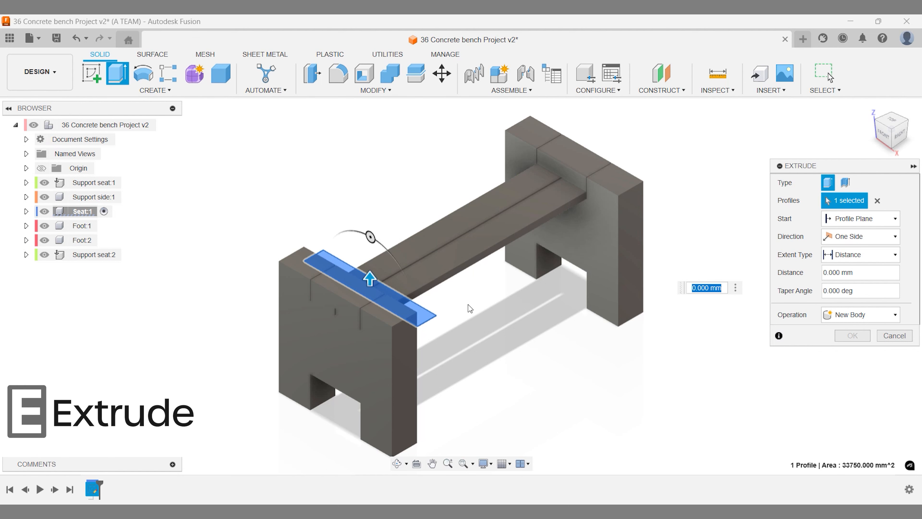
{"action": "type", "text": "50"}
{"action": "key", "text": "Return"}
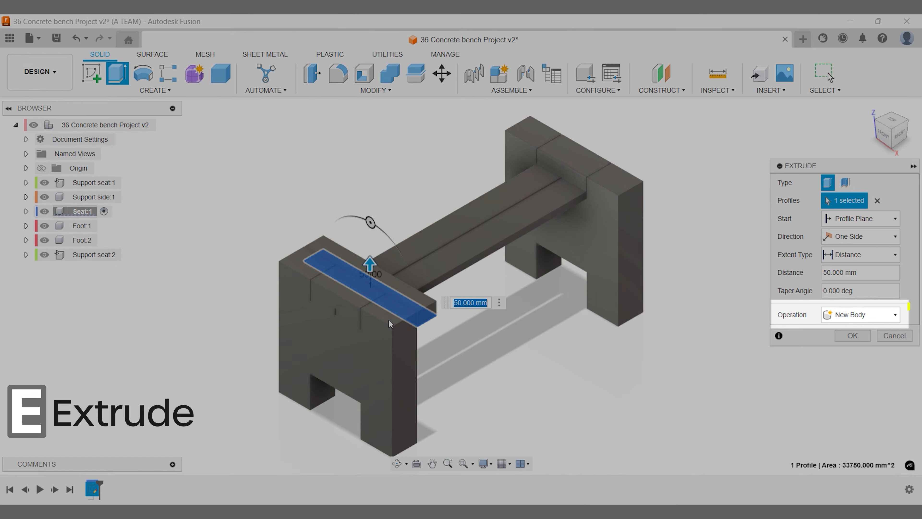
{"action": "middle_click_drag", "start_coordinate": [403, 319], "coordinate": [566, 320], "text": "shift"}
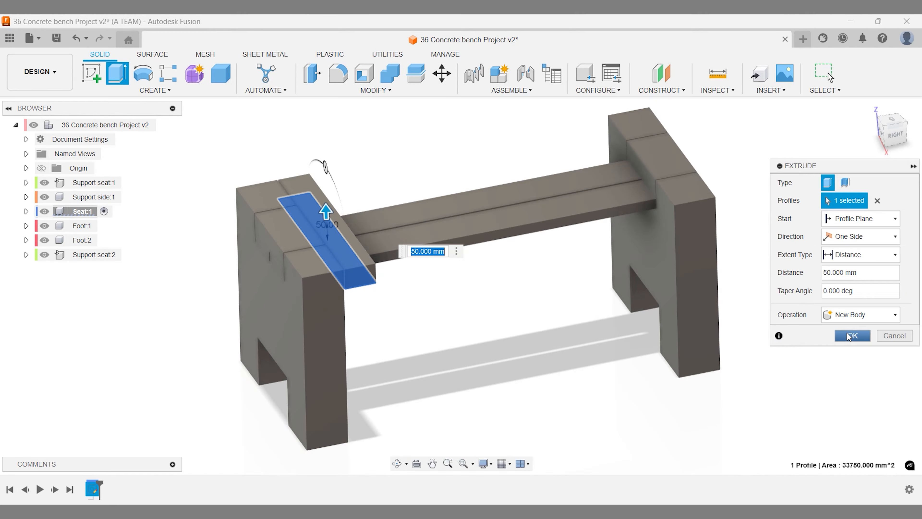
{"action": "left_click", "coordinate": [850, 336]}
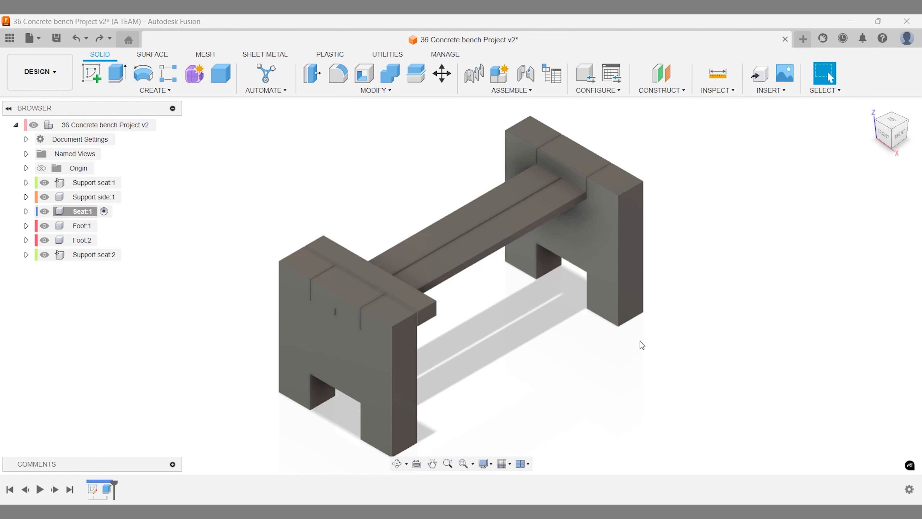
{"action": "left_click", "coordinate": [718, 74]}
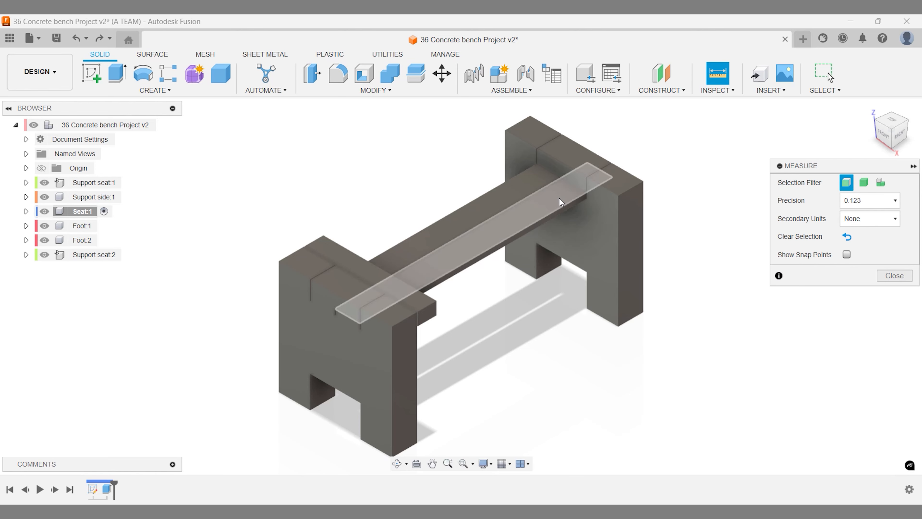
{"action": "scroll", "coordinate": [416, 324], "scroll_direction": "up", "scroll_amount": 5}
{"action": "scroll", "coordinate": [416, 323], "scroll_direction": "up", "scroll_amount": 3}
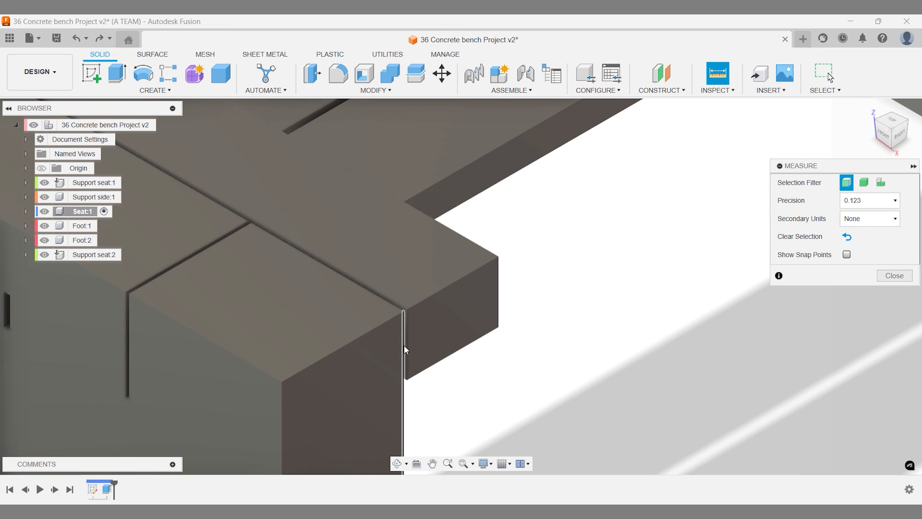
{"action": "left_click", "coordinate": [404, 345]}
{"action": "left_click", "coordinate": [407, 342]}
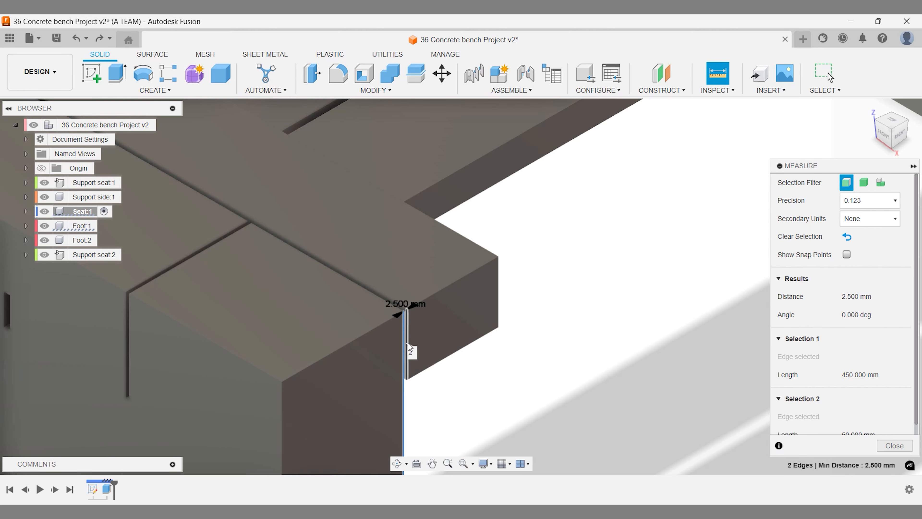
{"action": "key", "text": "Escape"}
{"action": "right_click", "coordinate": [453, 376]}
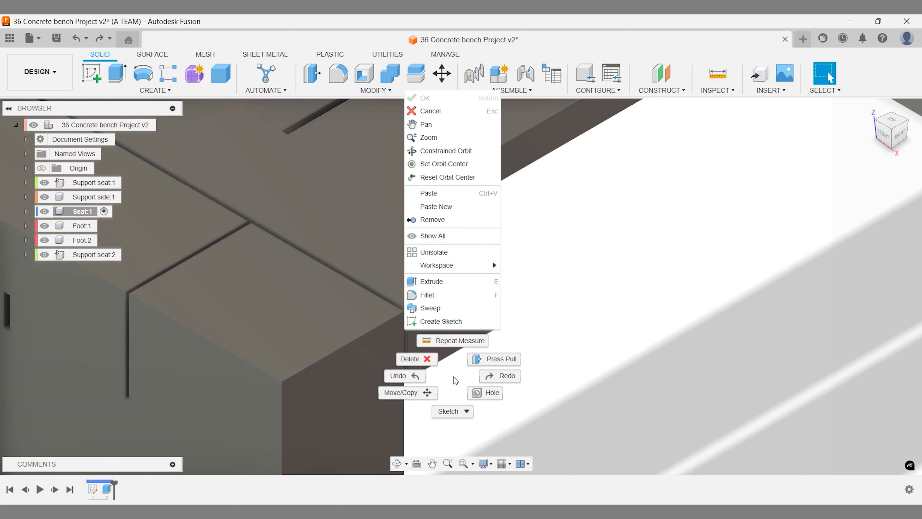
{"action": "left_click", "coordinate": [454, 340]}
{"action": "left_click", "coordinate": [406, 342]}
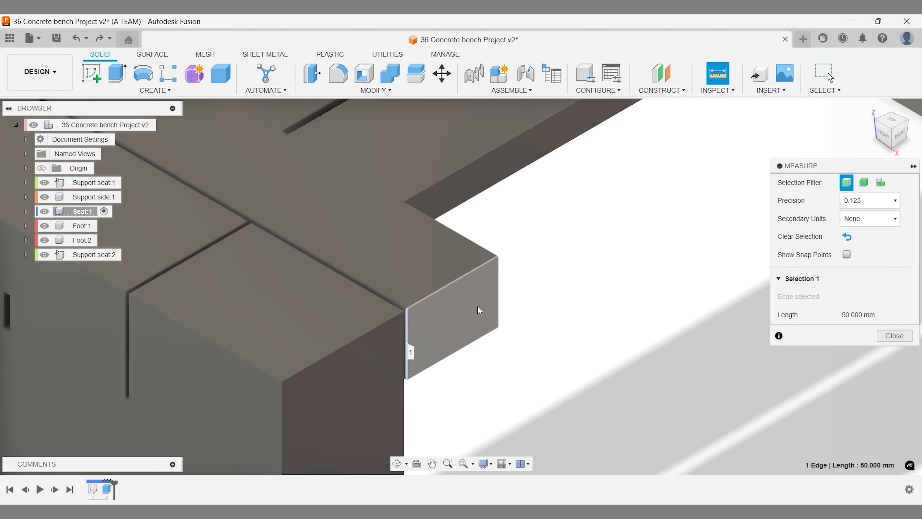
{"action": "left_click", "coordinate": [499, 290]}
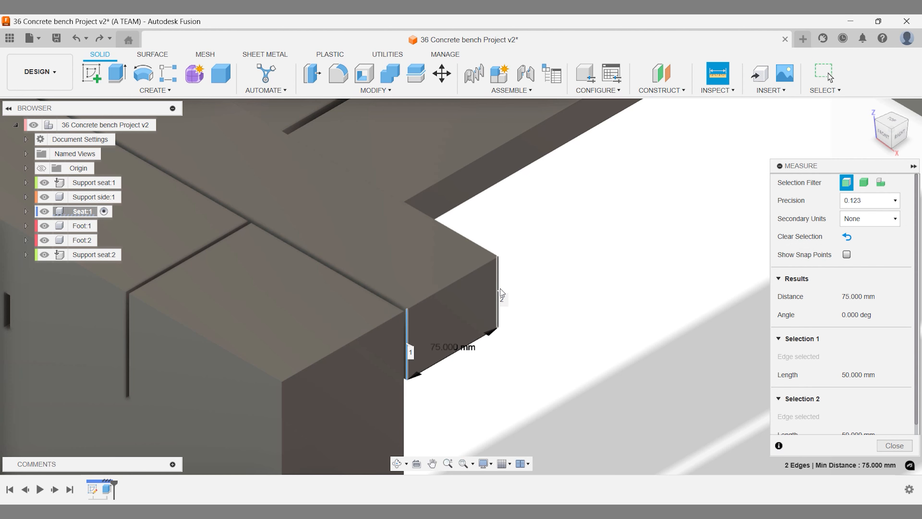
{"action": "key", "text": "Escape"}
{"action": "right_click", "coordinate": [542, 257]}
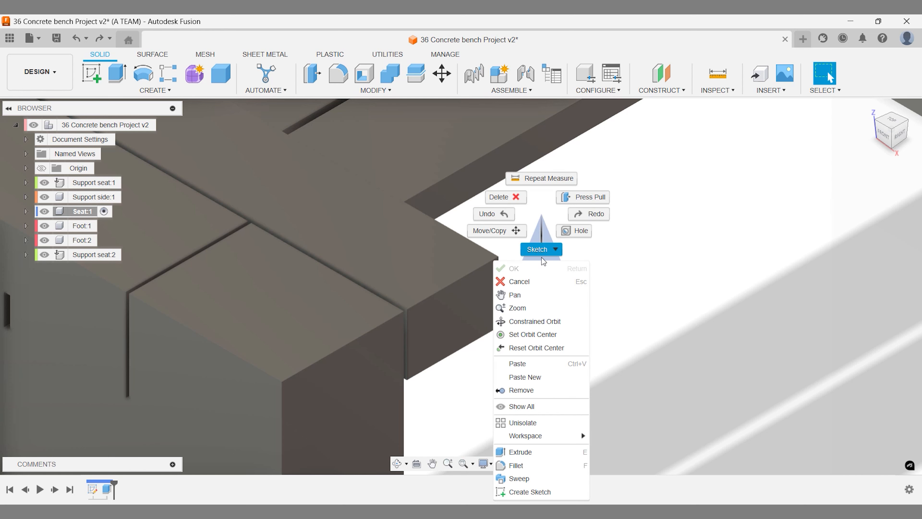
{"action": "left_click", "coordinate": [545, 178]}
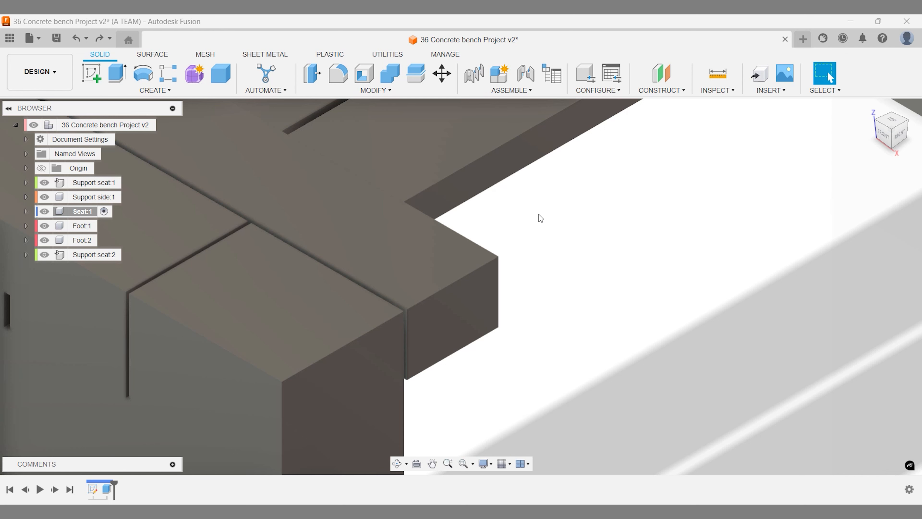
{"action": "left_click", "coordinate": [407, 398]}
{"action": "scroll", "coordinate": [407, 399], "scroll_direction": "down", "scroll_amount": 5}
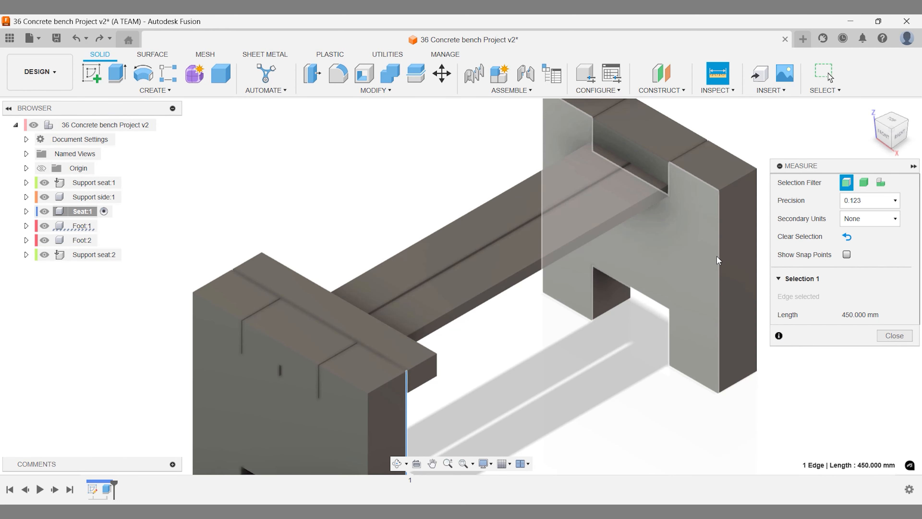
{"action": "left_click", "coordinate": [717, 258]}
{"action": "key", "text": "Escape"}
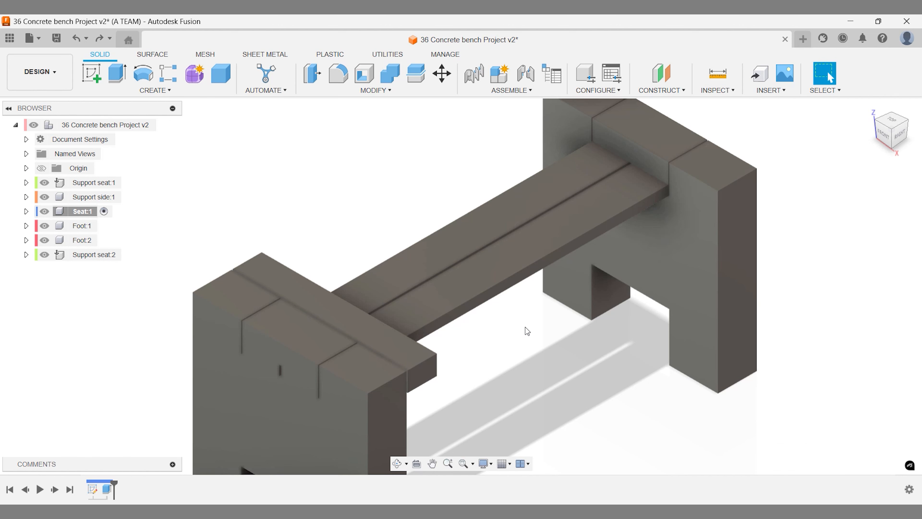
- Rectangular-pattern the slat body along the seat's long edge over a distance of -720 mm
{"action": "left_click", "coordinate": [168, 91]}
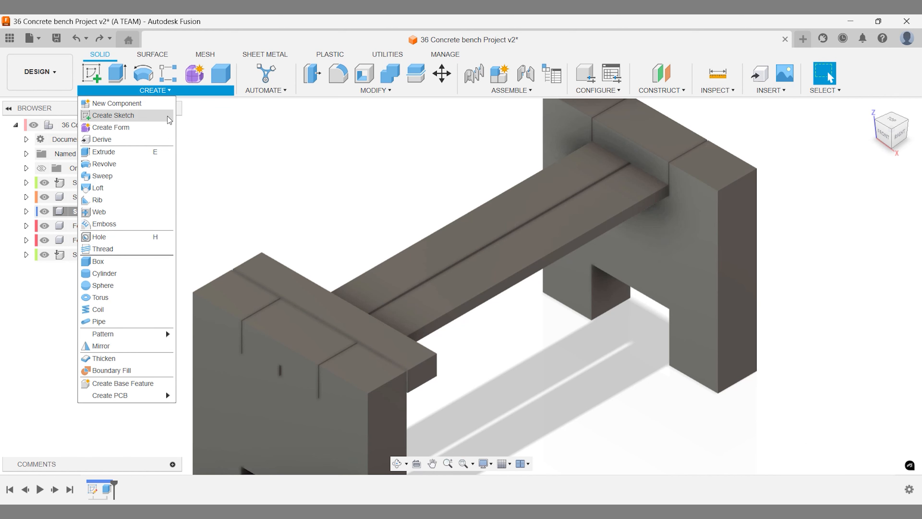
{"action": "mouse_move", "coordinate": [151, 335]}
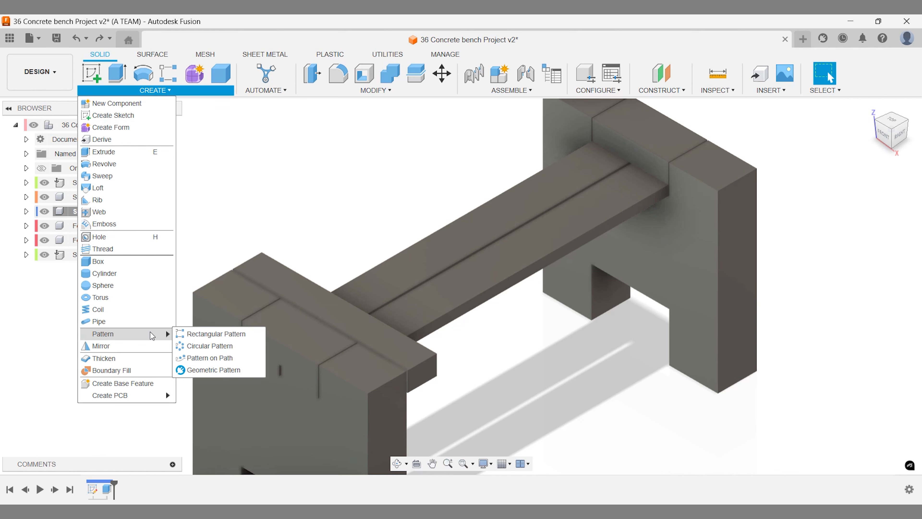
{"action": "left_click", "coordinate": [205, 334]}
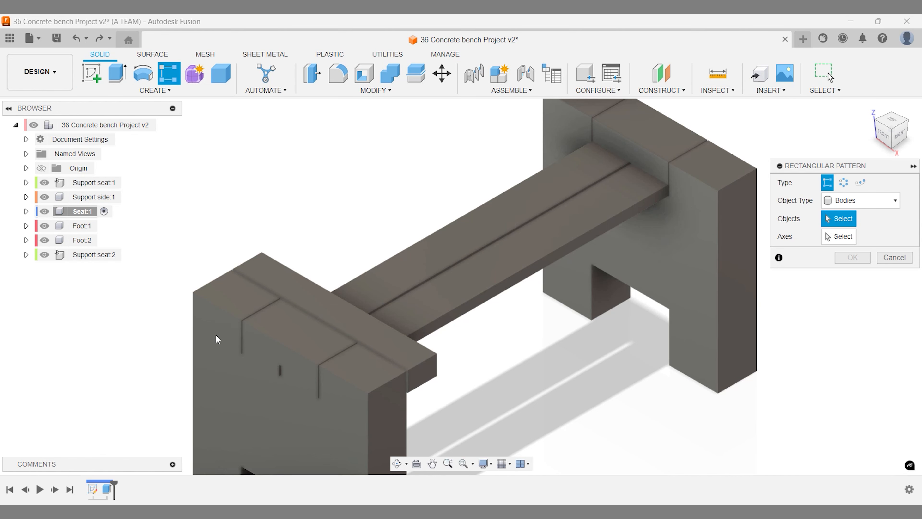
{"action": "left_click", "coordinate": [384, 344]}
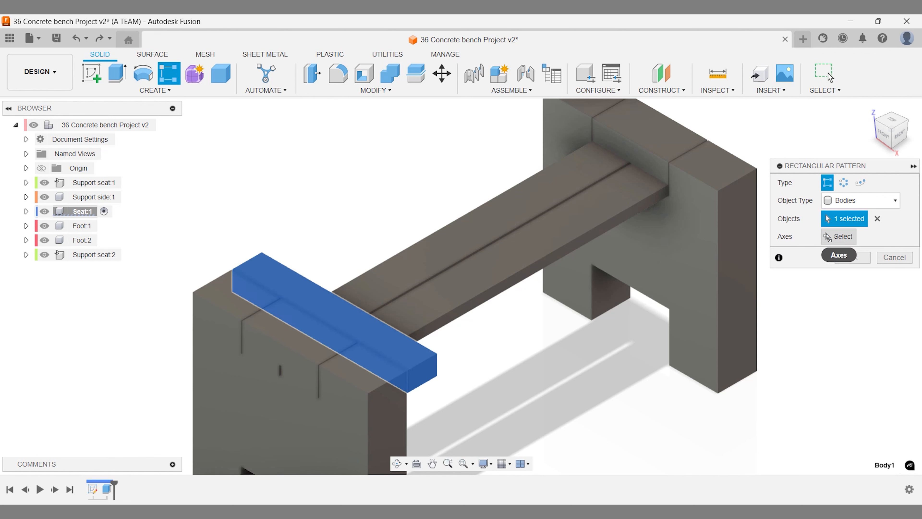
{"action": "left_click", "coordinate": [828, 237]}
{"action": "left_click", "coordinate": [563, 246]}
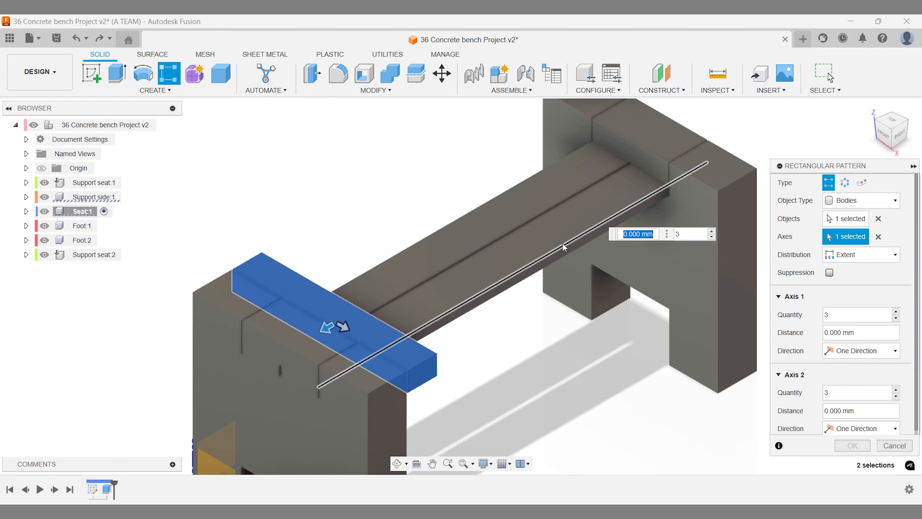
{"action": "left_click_drag", "start_coordinate": [360, 307], "coordinate": [586, 178]}
{"action": "key", "text": "Tab"}
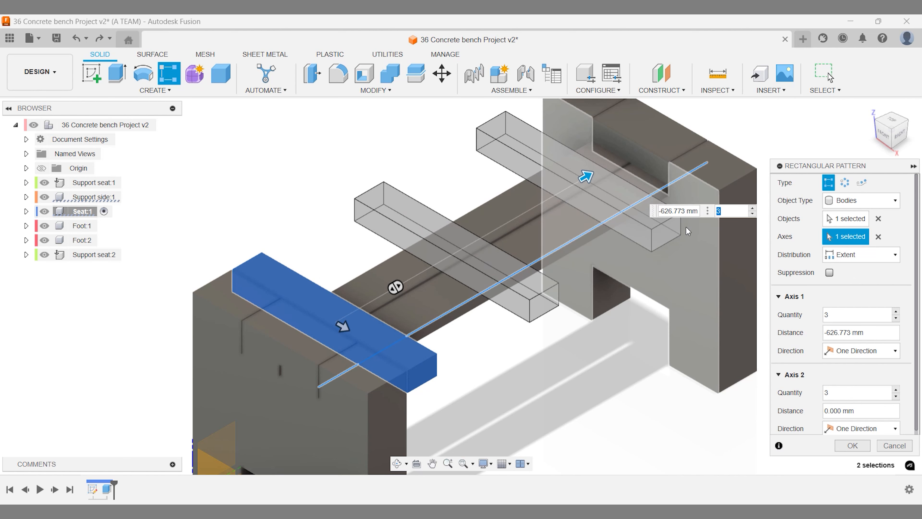
{"action": "left_click", "coordinate": [662, 211]}
{"action": "type", "text": "-720"}
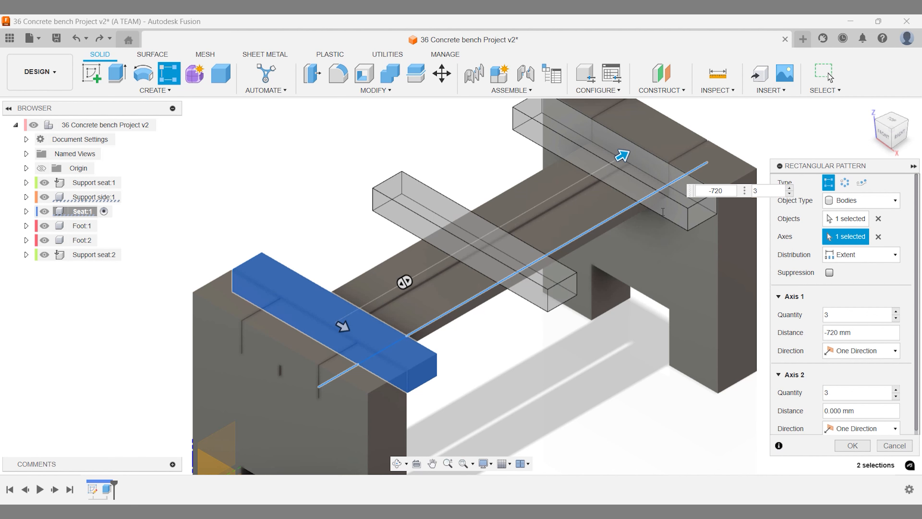
{"action": "key", "text": "Return"}
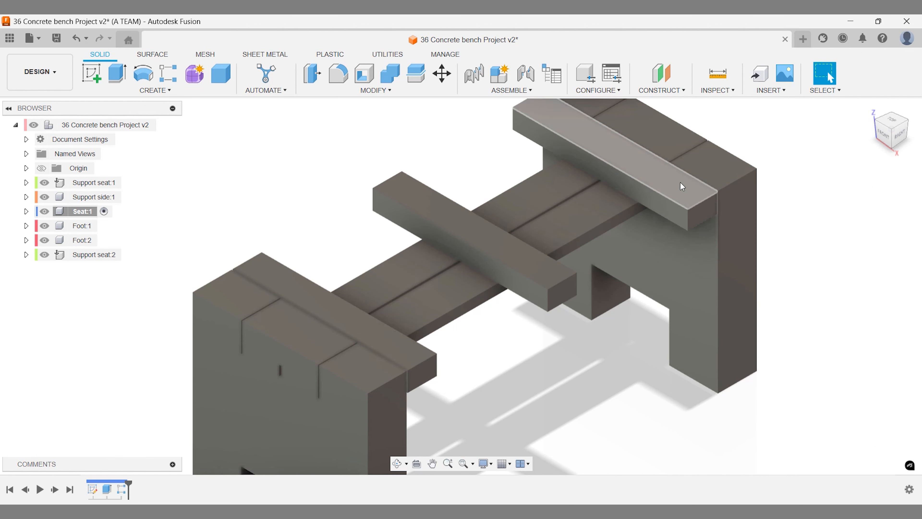
- Measure the 2.5 mm gap between the slat and the support
{"action": "left_click", "coordinate": [717, 74]}
{"action": "scroll", "coordinate": [725, 206], "scroll_direction": "up", "scroll_amount": 10}
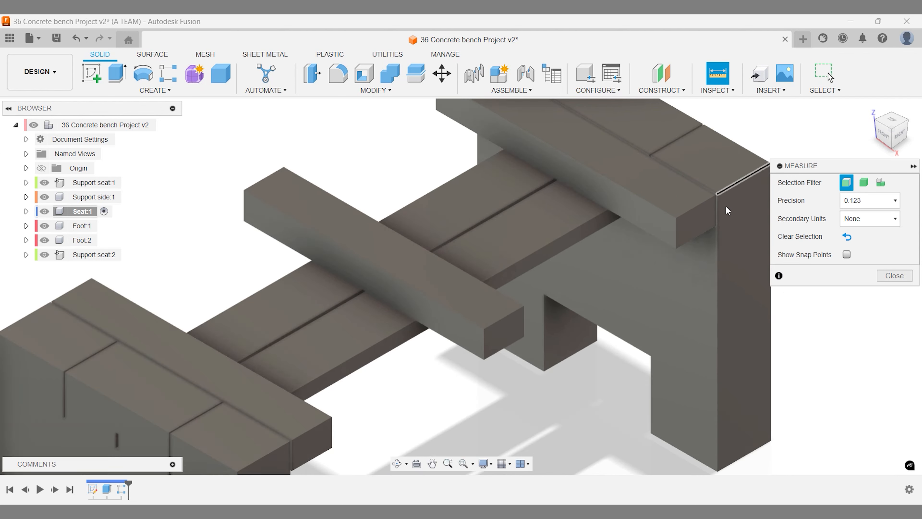
{"action": "left_click", "coordinate": [700, 210]}
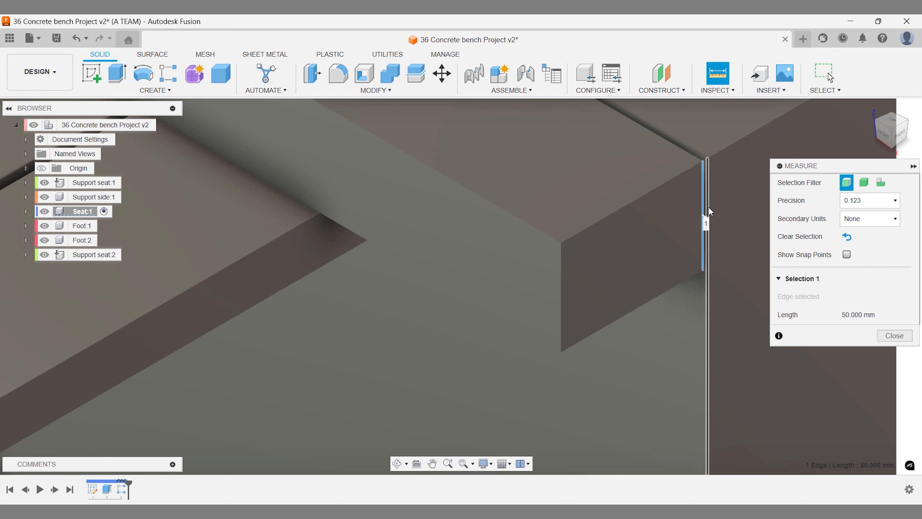
{"action": "left_click", "coordinate": [708, 206]}
{"action": "scroll", "coordinate": [708, 206], "scroll_direction": "down", "scroll_amount": 10}
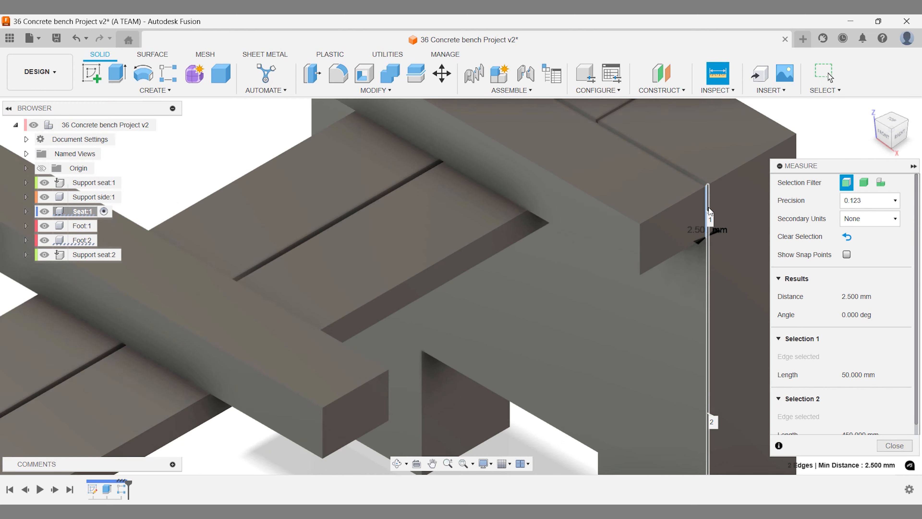
{"action": "key", "text": "Escape"}
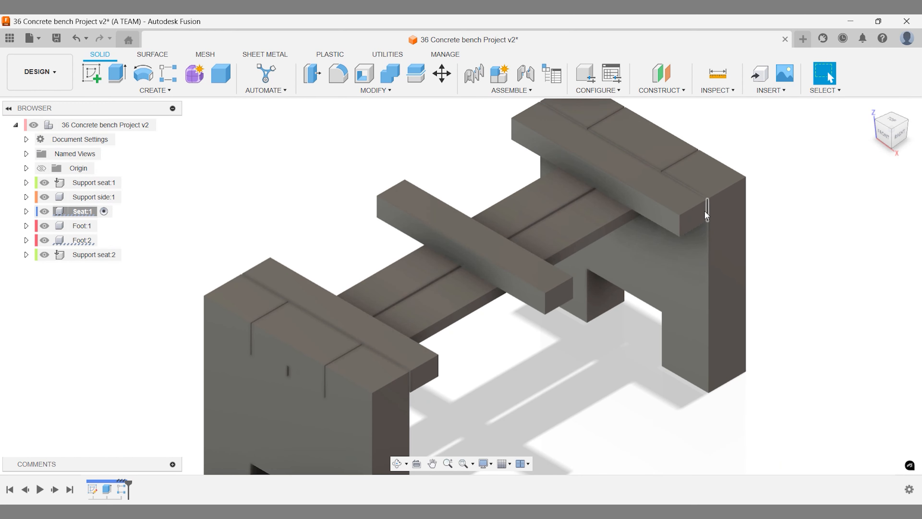
- Edit the slat pattern to raise the quantity to 10 slats
{"action": "right_click", "coordinate": [124, 489]}
{"action": "left_click", "coordinate": [156, 384]}
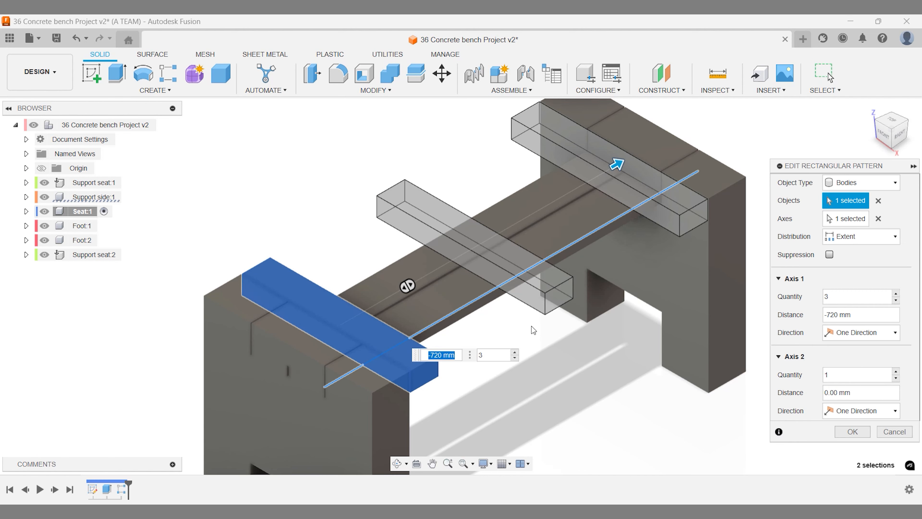
{"action": "left_click", "coordinate": [895, 294]}
{"action": "left_click", "coordinate": [896, 294]}
{"action": "left_click", "coordinate": [896, 293]}
{"action": "left_click", "coordinate": [895, 294]}
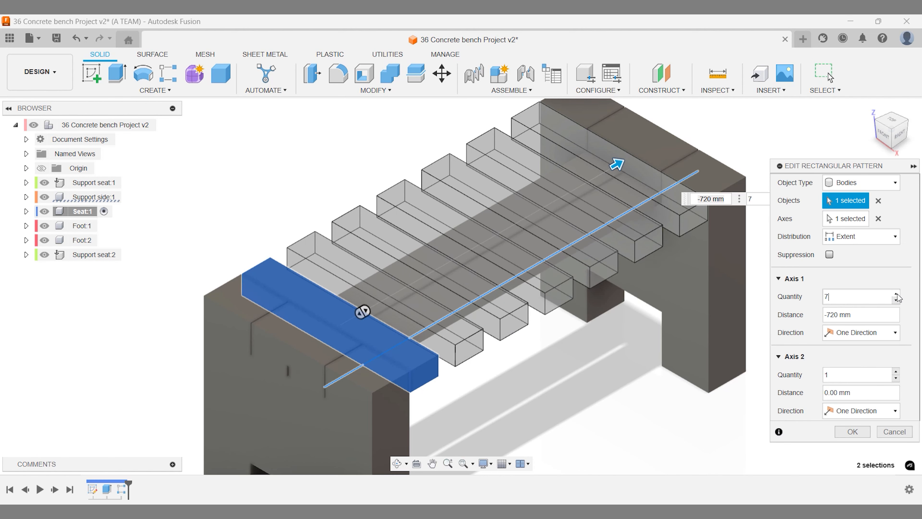
{"action": "left_click", "coordinate": [896, 294]}
{"action": "left_click", "coordinate": [896, 293]}
{"action": "left_click", "coordinate": [895, 294]}
- From the right view, measure the 5 mm gap between adjacent slats
{"action": "left_click", "coordinate": [896, 141]}
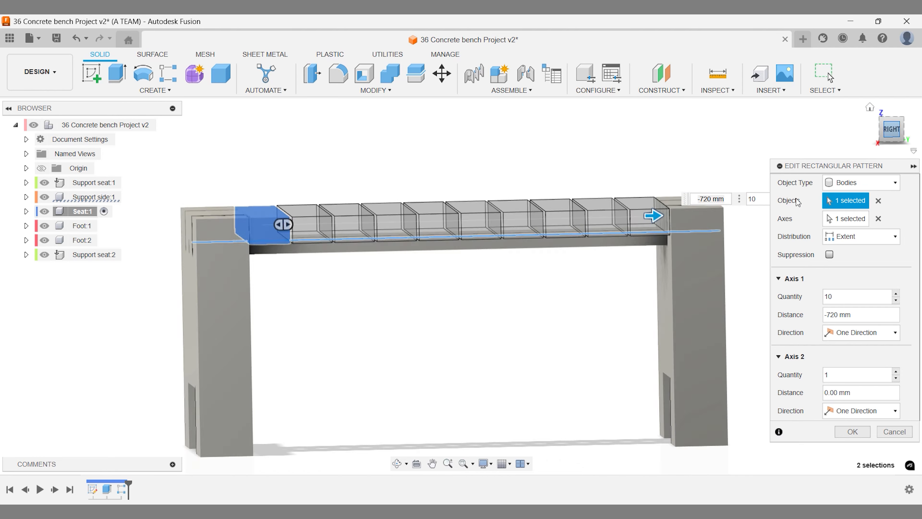
{"action": "scroll", "coordinate": [657, 138], "scroll_direction": "up", "scroll_amount": 5}
{"action": "key", "text": "i"}
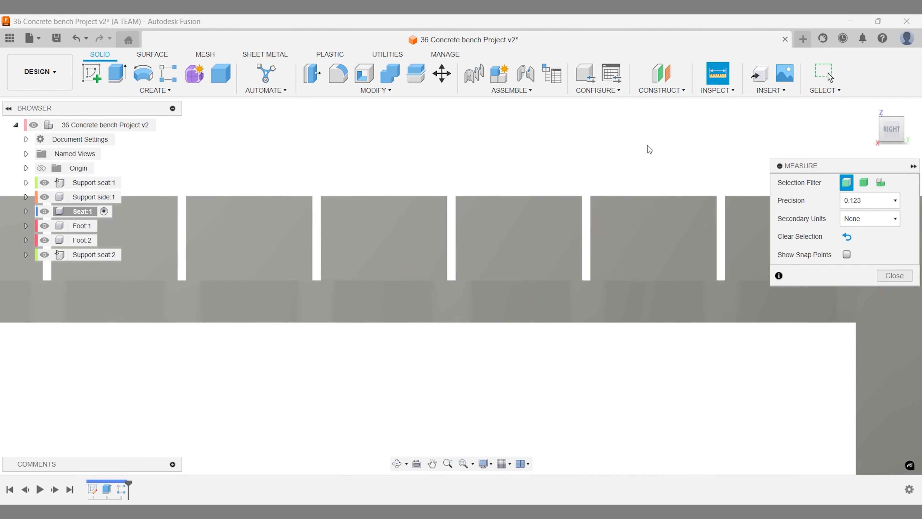
{"action": "left_click", "coordinate": [589, 225]}
{"action": "left_click", "coordinate": [581, 227]}
{"action": "key", "text": "Escape"}
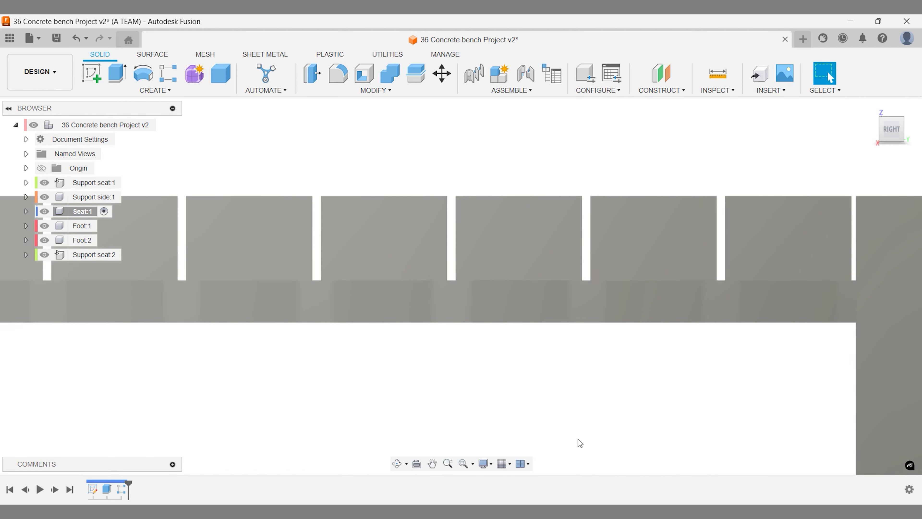